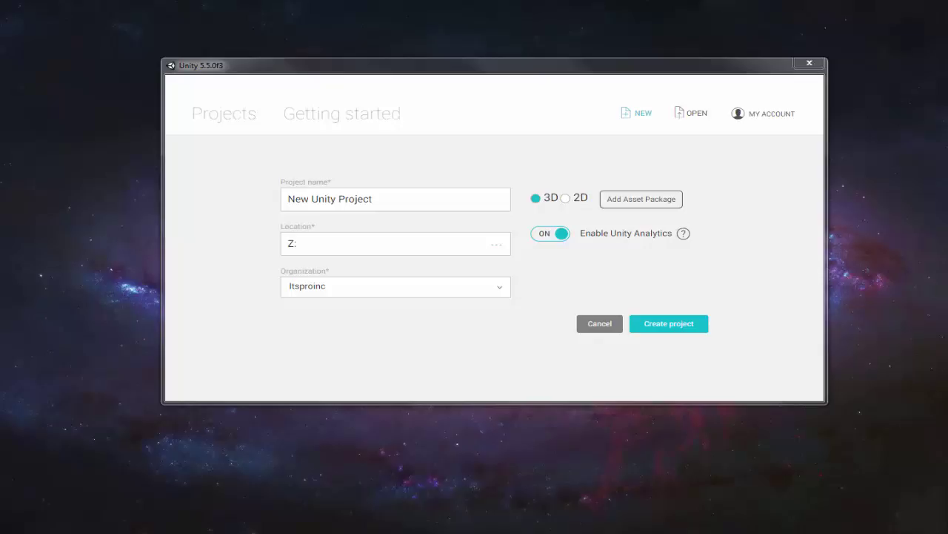
# Name the new 3D project 'Moving characters' and include the Characters and CrossPlatformInput asset packages
pyautogui.click(476, 201)
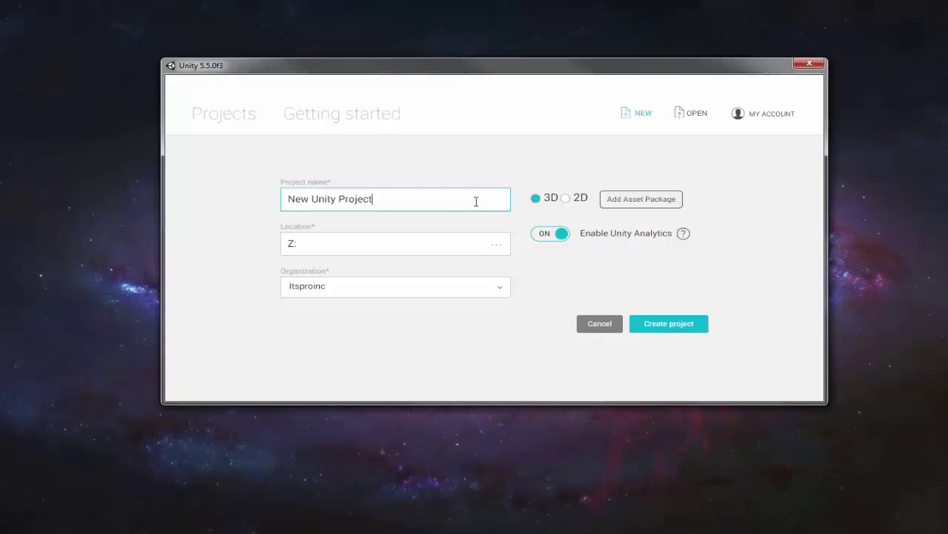
pyautogui.hotkey('ctrl', 'a')
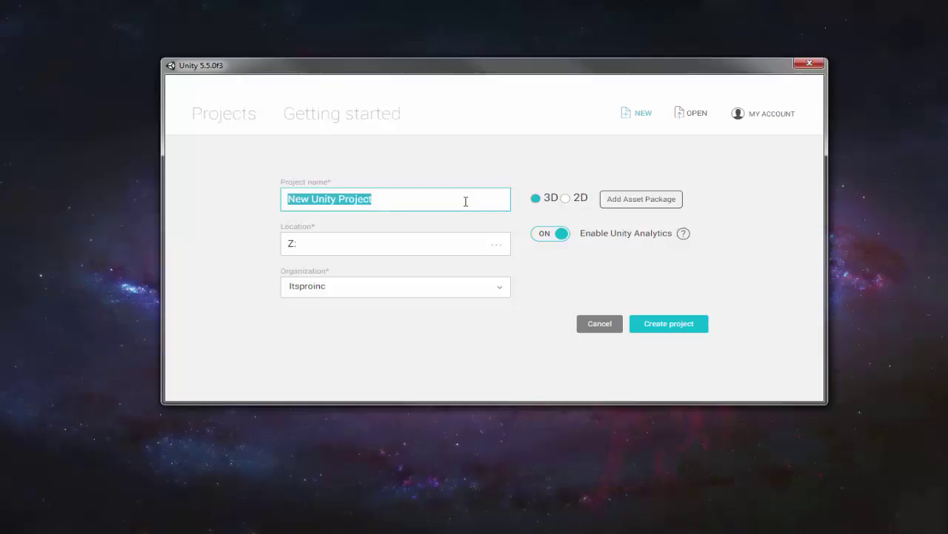
pyautogui.write('Moving charac')
pyautogui.press('BackSpace')
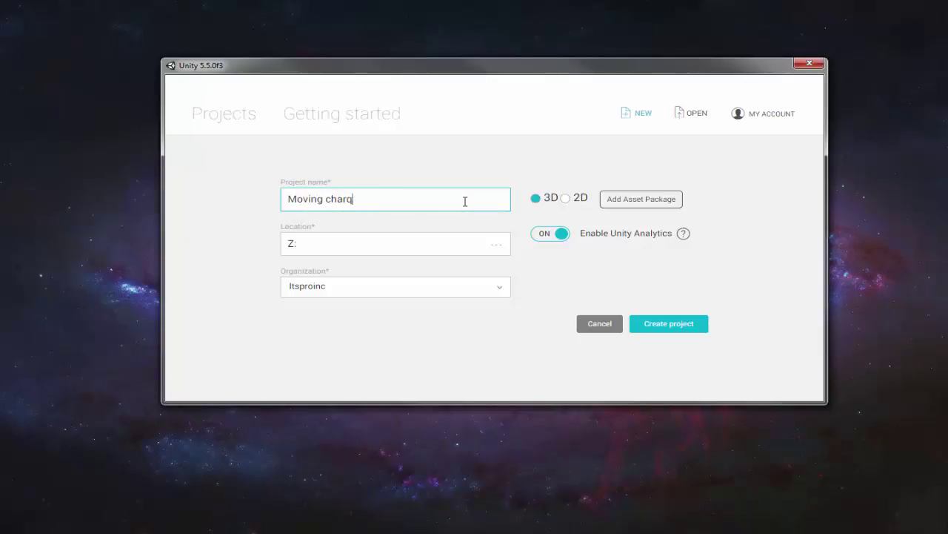
pyautogui.write('cters')
pyautogui.click(610, 203)
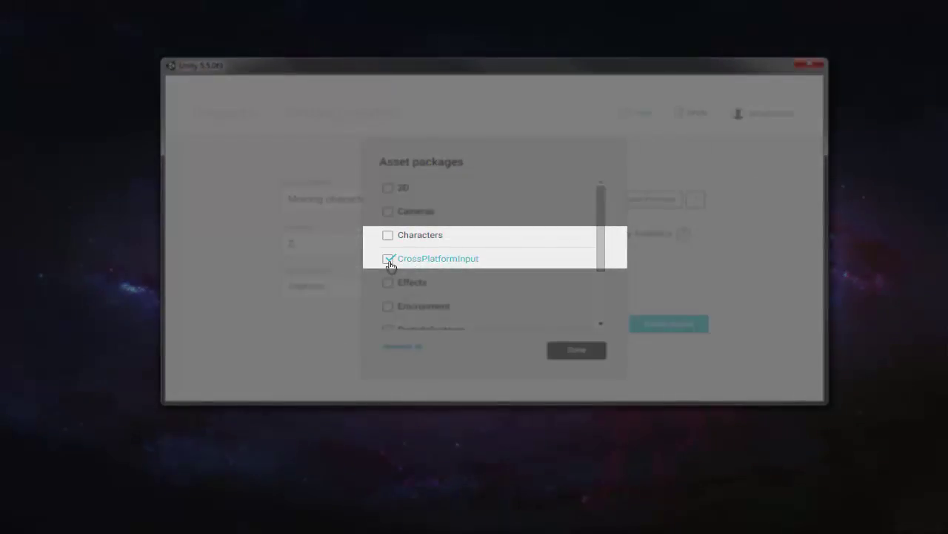
pyautogui.click(388, 236)
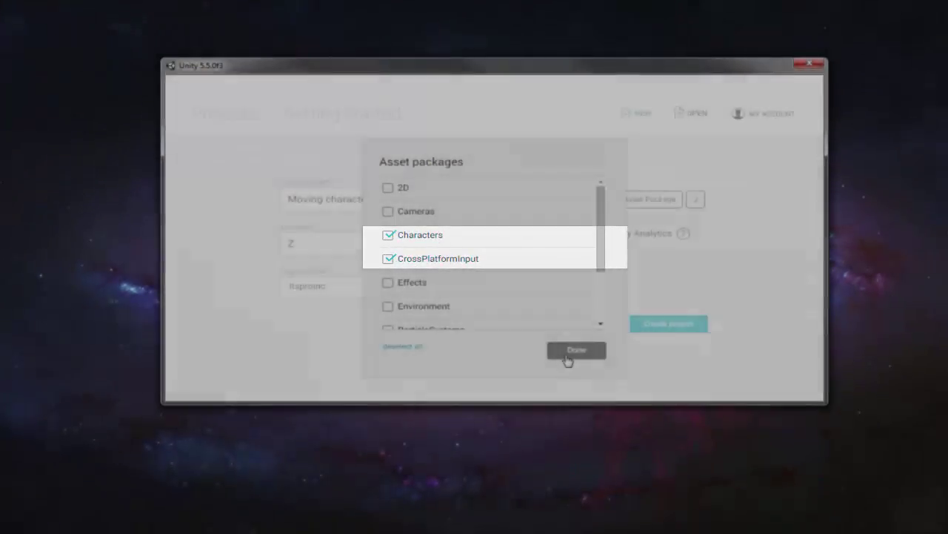
pyautogui.click(569, 353)
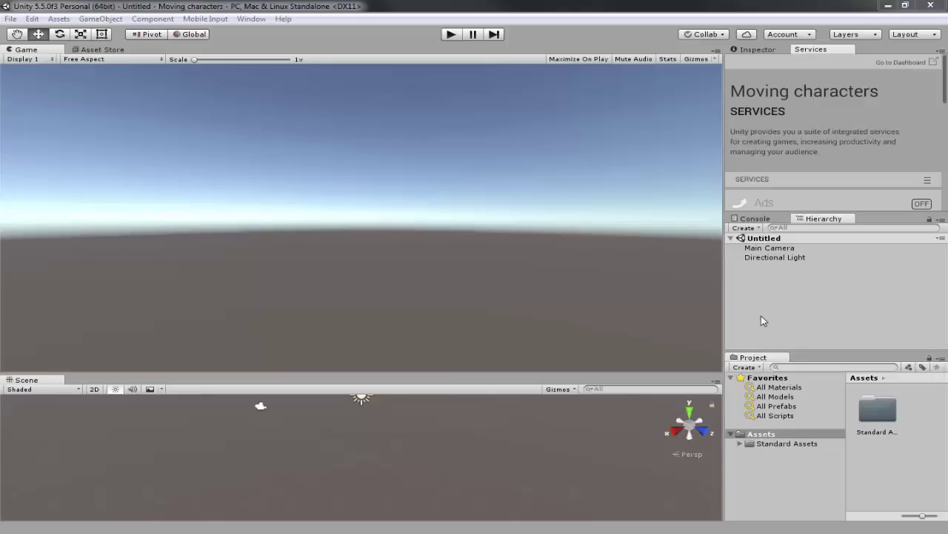
# Add a Terrain object through GameObject > 3D Object > Terrain
pyautogui.click(97, 20)
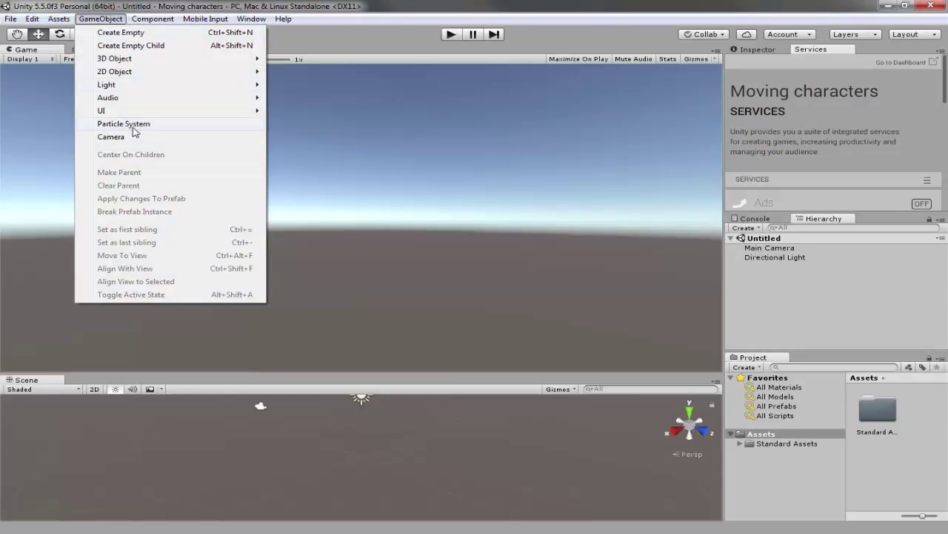
pyautogui.moveTo(133, 114)
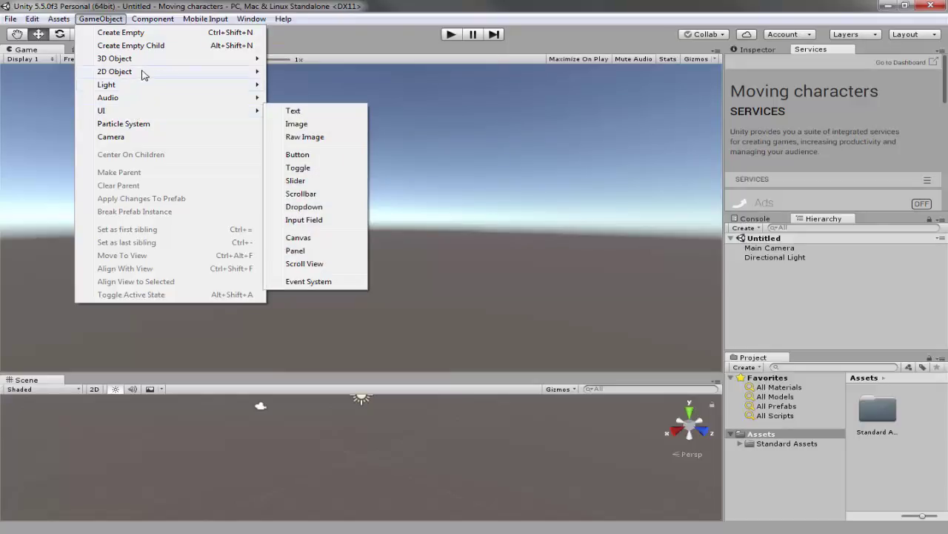
pyautogui.moveTo(152, 60)
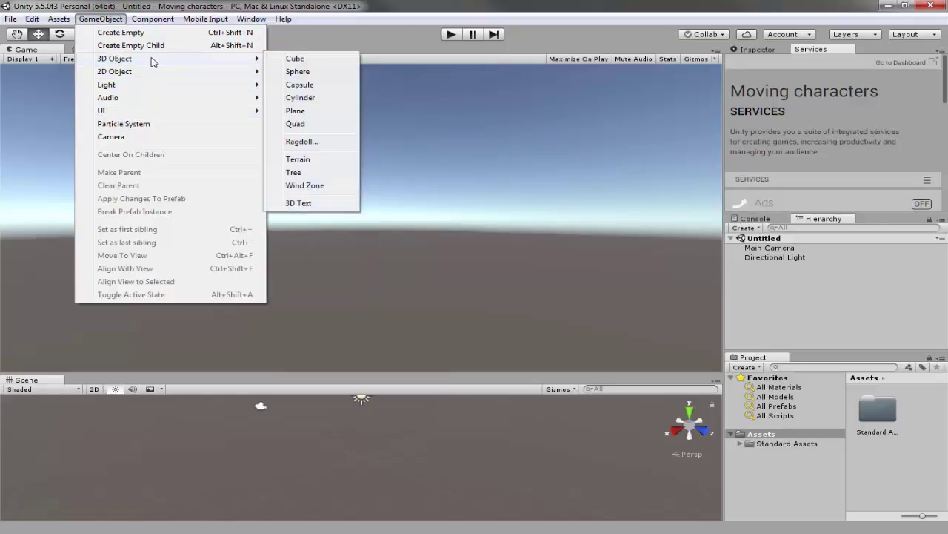
pyautogui.click(312, 160)
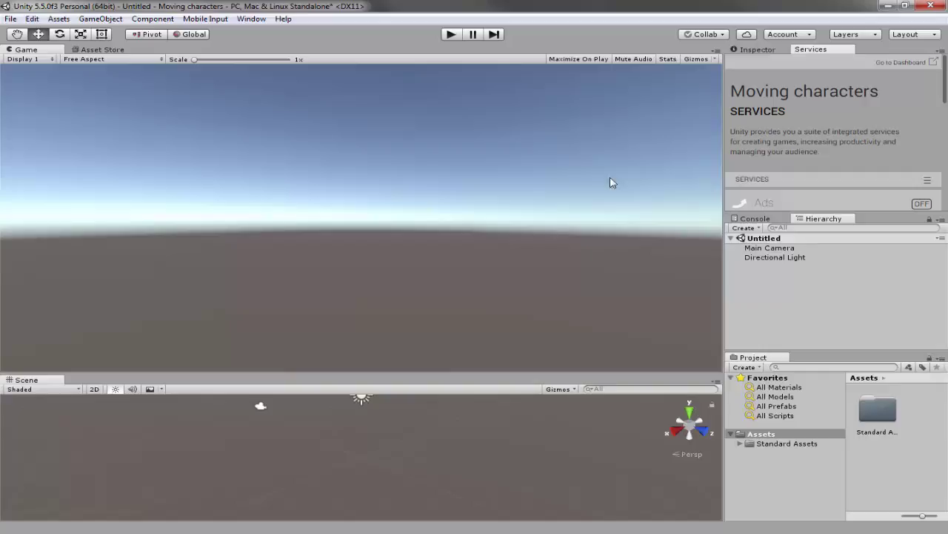
# Set the terrain's Transform Position X and Z to -250
pyautogui.click(761, 52)
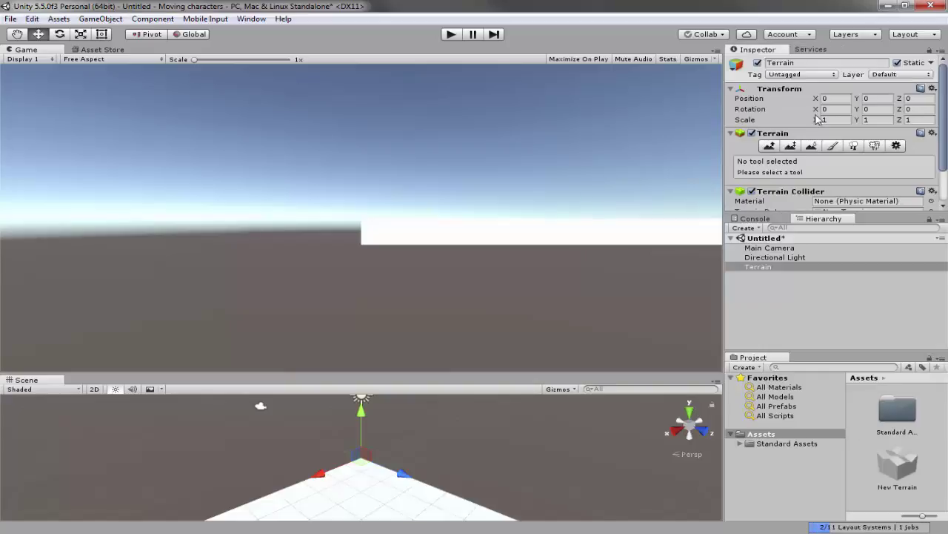
pyautogui.click(840, 99)
pyautogui.write('-250')
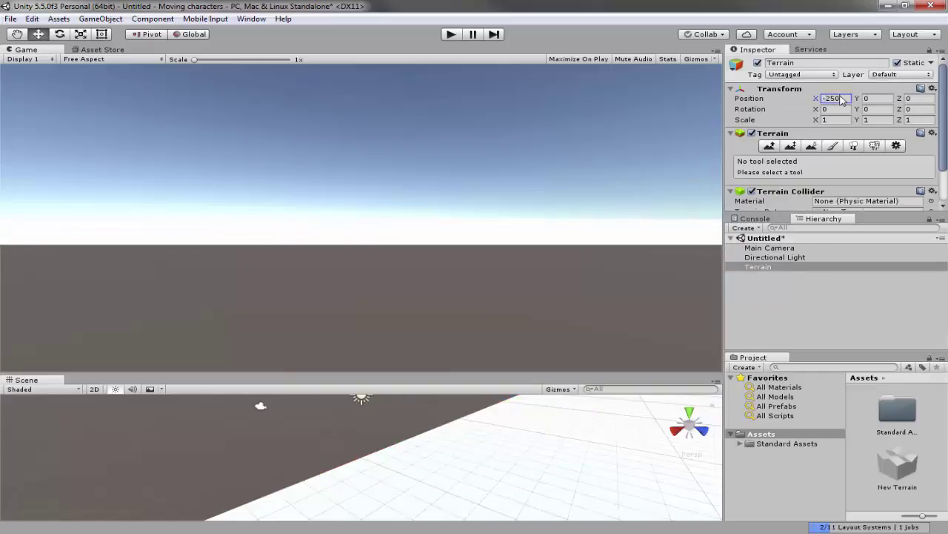
pyautogui.click(924, 101)
pyautogui.write('-250')
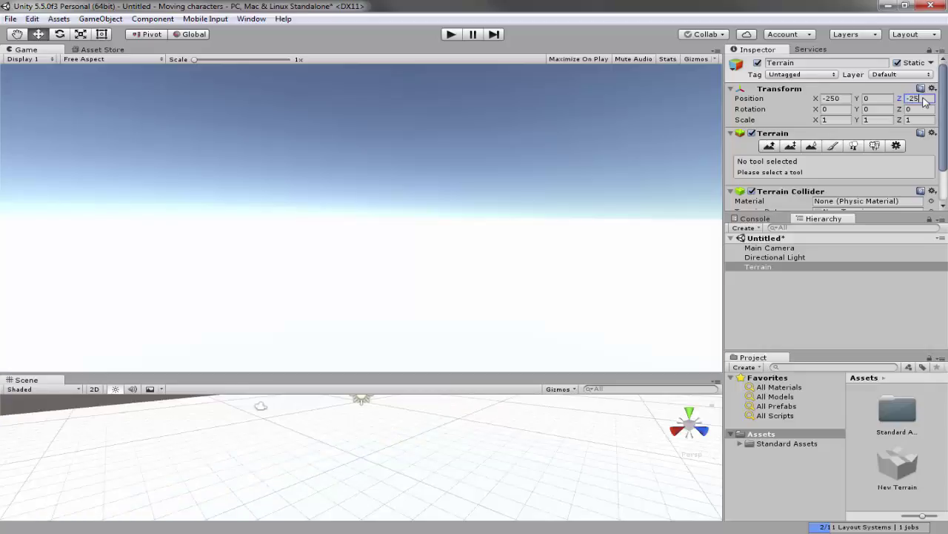
pyautogui.click(811, 293)
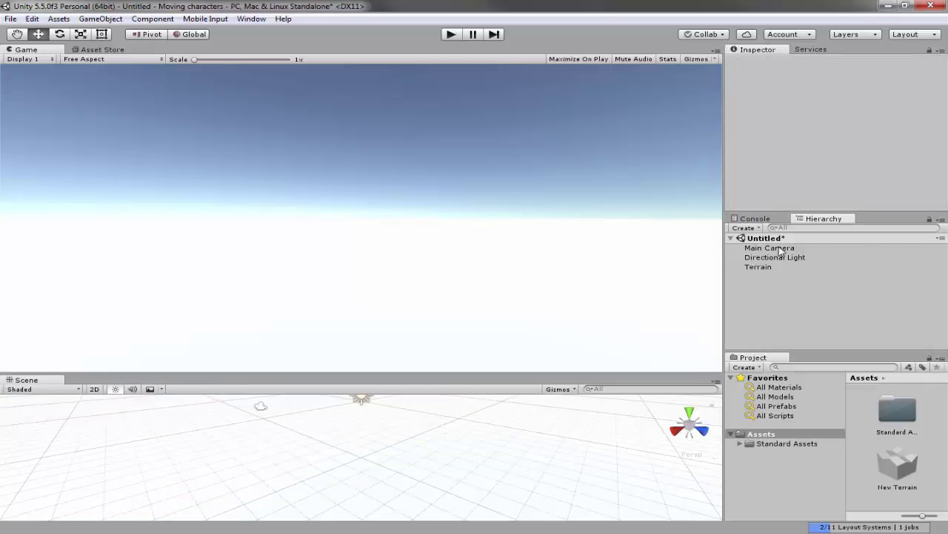
pyautogui.click(446, 465)
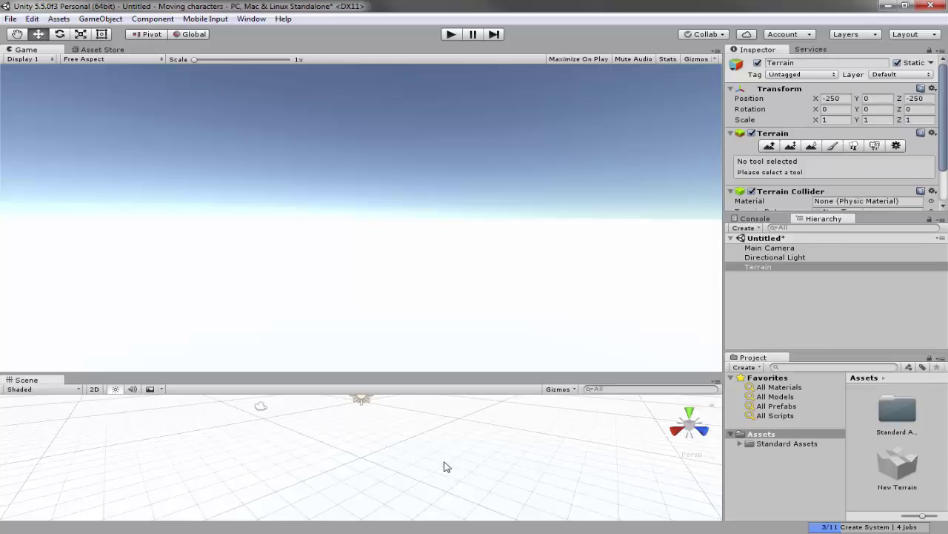
# Rotate the Directional Light to a low sun angle for a warm horizon glow
pyautogui.click(782, 256)
pyautogui.press('r')
pyautogui.press('f')
pyautogui.press('e')
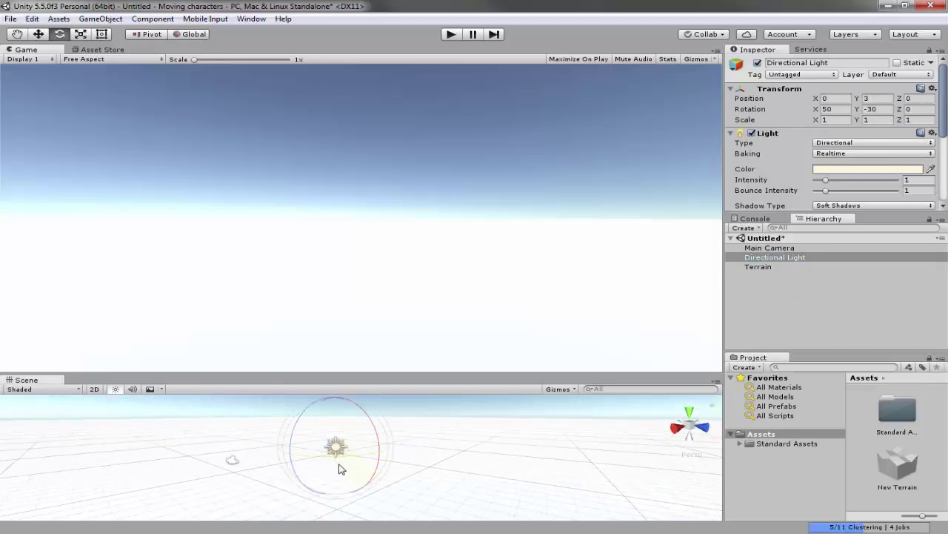
pyautogui.moveTo(339, 466); pyautogui.dragTo(418, 494)
# Select the terrain, orbit the Scene view around it, and browse the Assets folder
pyautogui.click(507, 484)
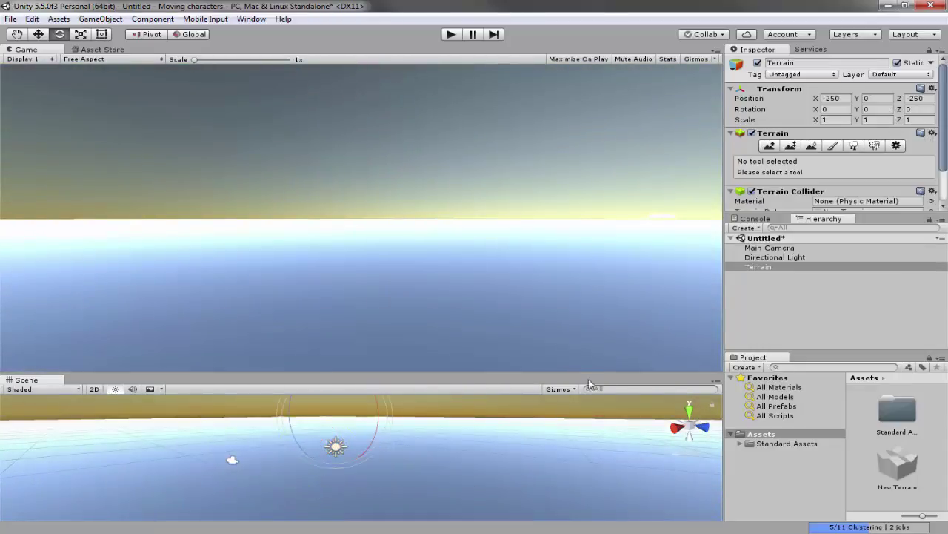
pyautogui.keyDown('alt'); pyautogui.moveTo(477, 426); pyautogui.dragTo(519, 427); pyautogui.keyUp('alt')
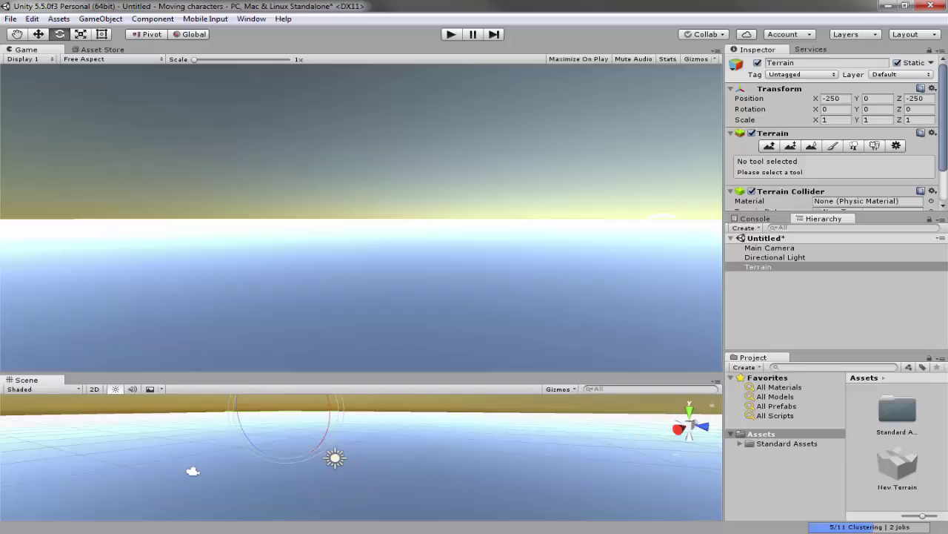
pyautogui.click(761, 433)
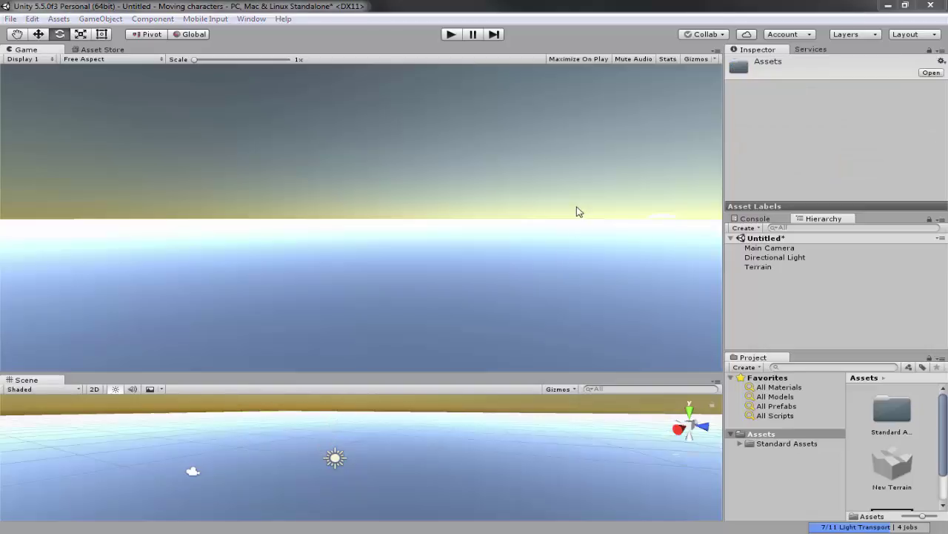
pyautogui.scroll(-2, 861, 435)
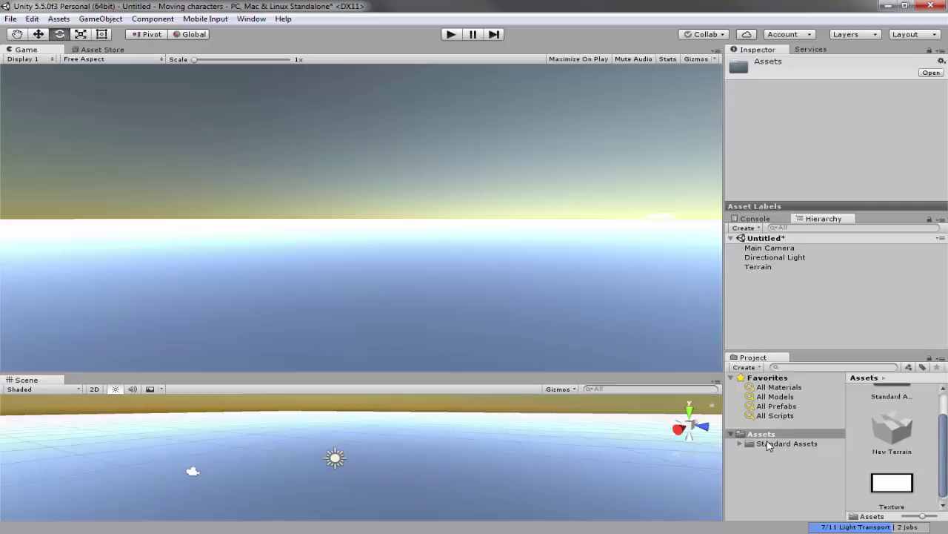
# Select the terrain and start adding a new texture layer in paint-texture mode
pyautogui.click(783, 259)
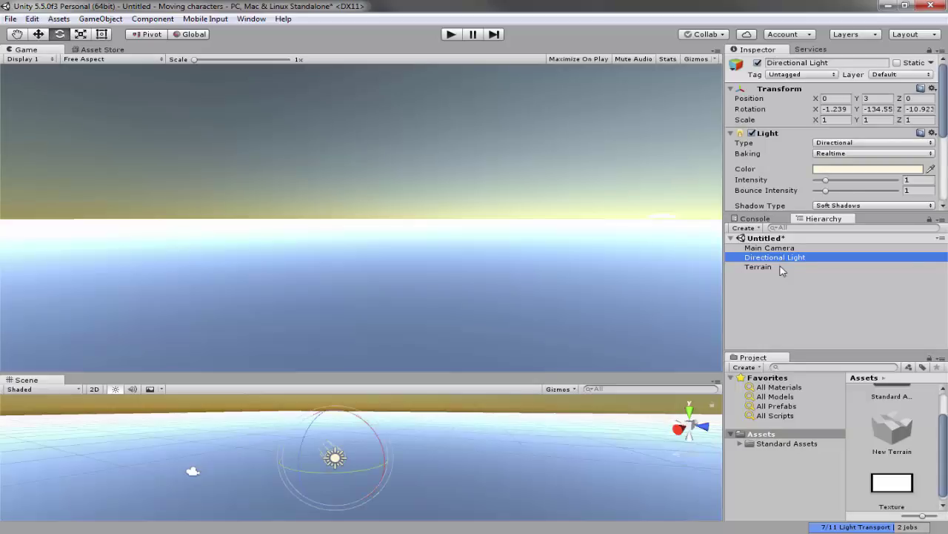
pyautogui.click(783, 267)
pyautogui.scroll(-2, 836, 163)
pyautogui.click(835, 113)
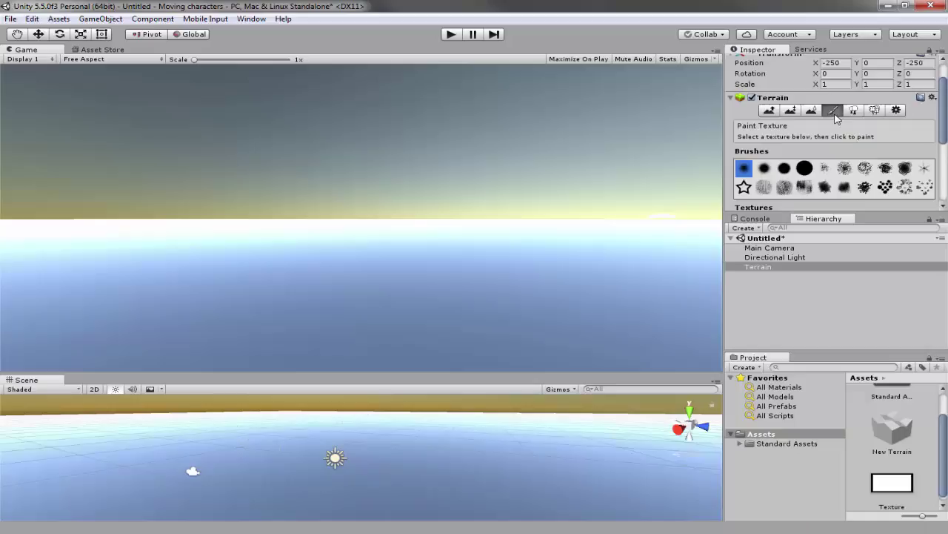
pyautogui.scroll(-3, 876, 169)
pyautogui.scroll(-2, 875, 169)
pyautogui.click(918, 128)
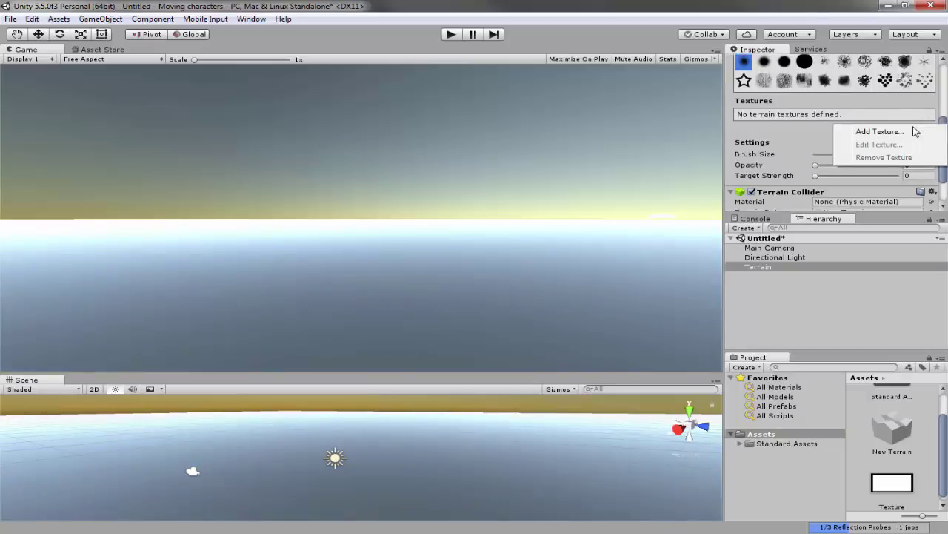
pyautogui.click(880, 132)
# Add the Texture asset as the terrain's albedo at tile size 15, then deselect the terrain
pyautogui.click(76, 81)
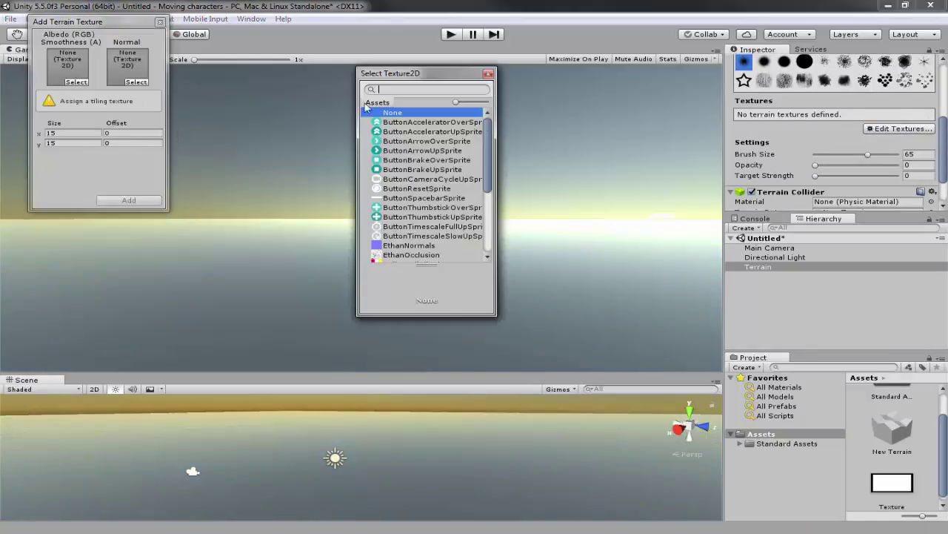
pyautogui.scroll(-5, 495, 194)
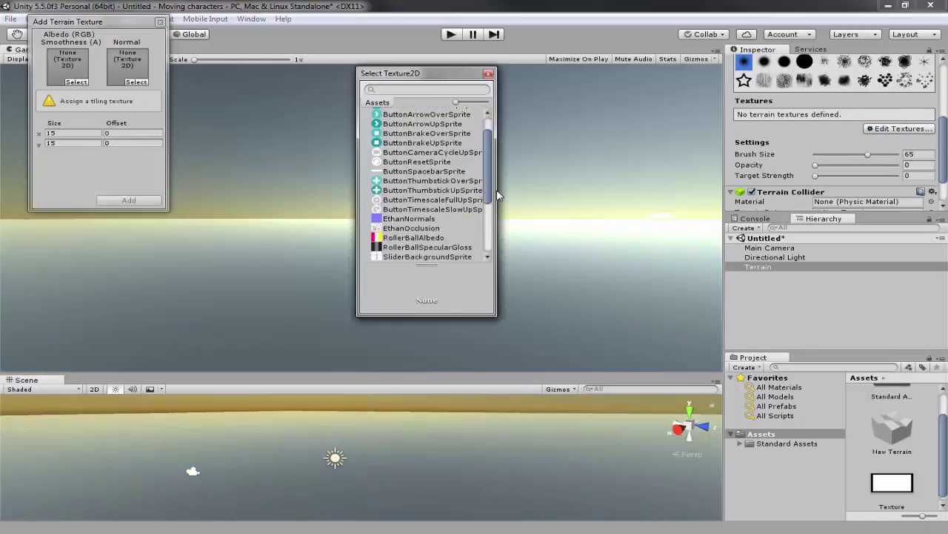
pyautogui.click(488, 75)
pyautogui.moveTo(890, 480); pyautogui.dragTo(77, 86)
pyautogui.click(82, 138)
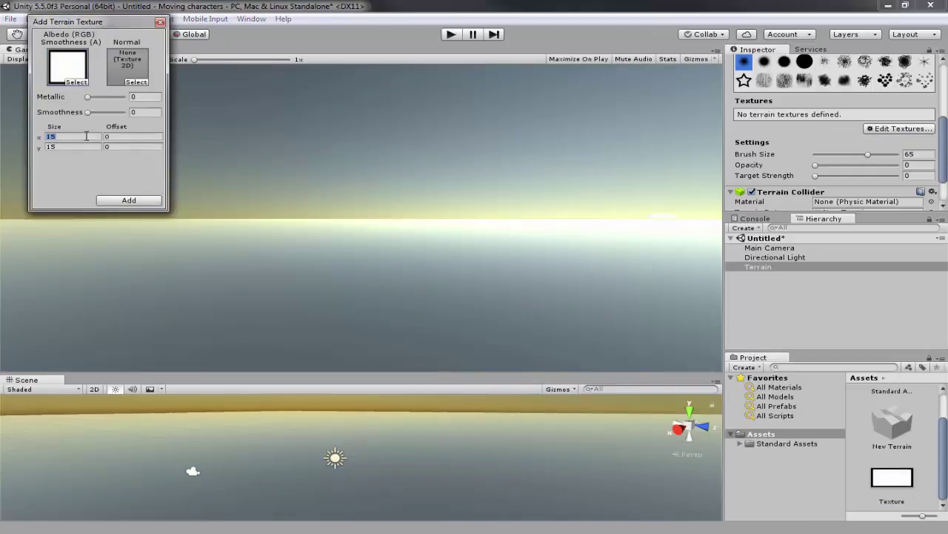
pyautogui.click(129, 200)
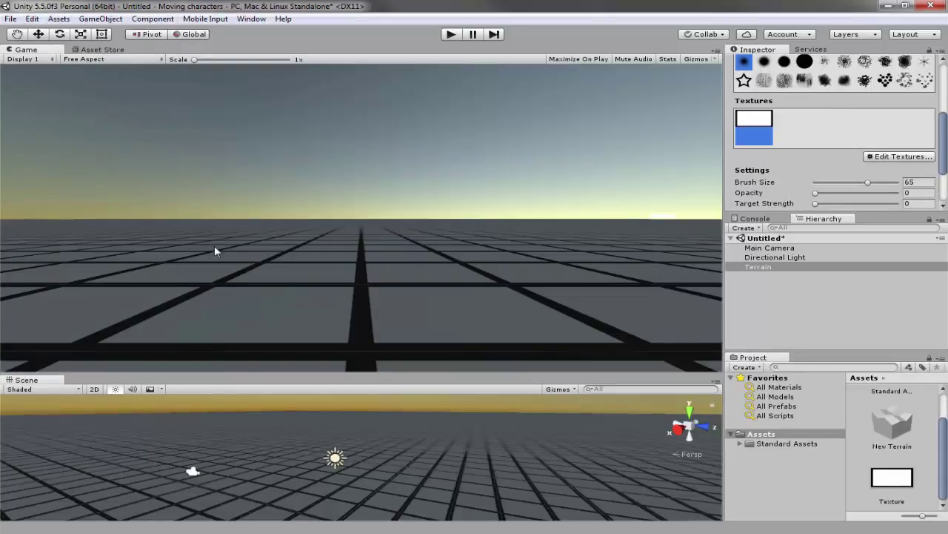
pyautogui.click(847, 322)
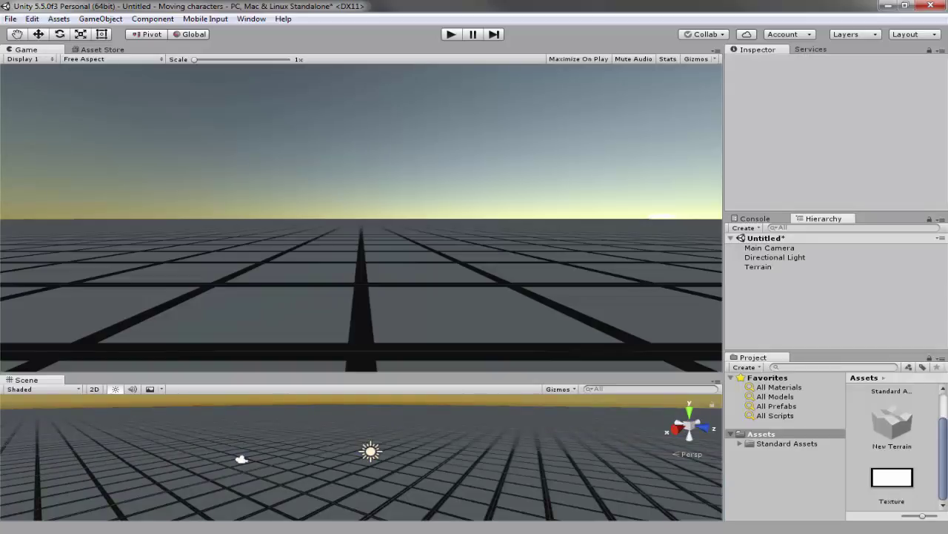
# Switch the build platform to Android in Build Settings
pyautogui.click(761, 434)
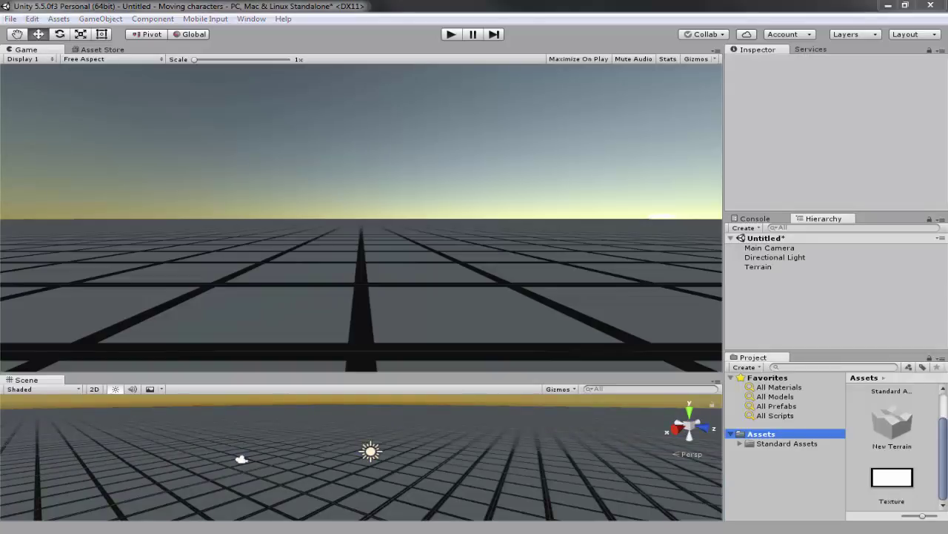
pyautogui.click(10, 19)
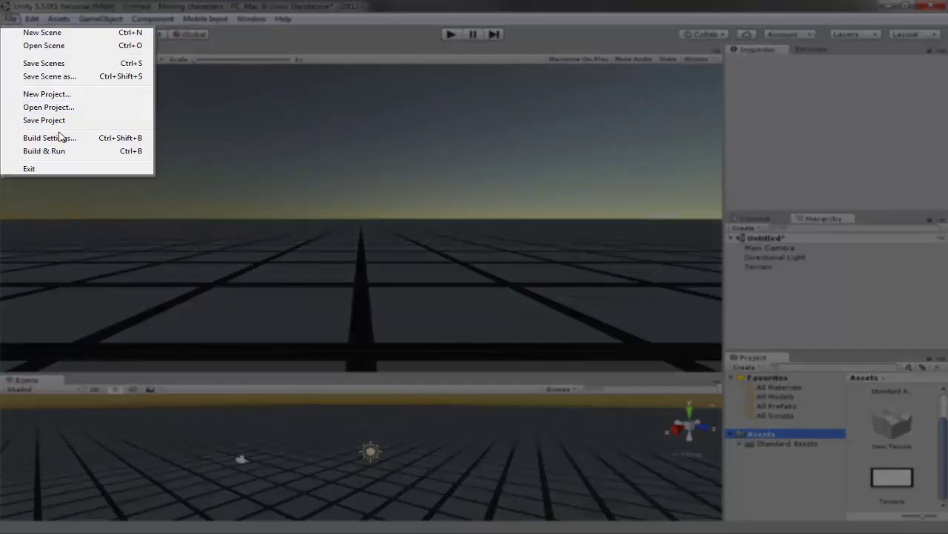
pyautogui.click(58, 138)
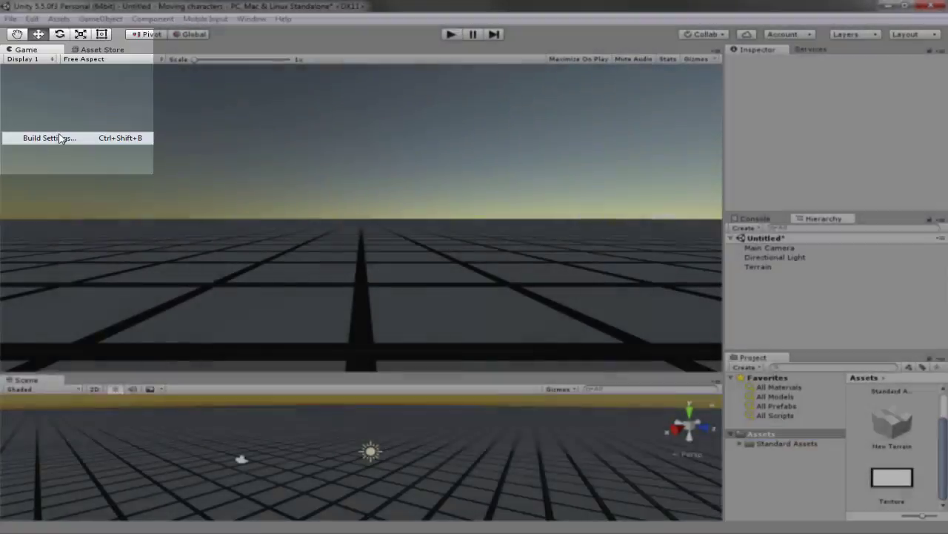
pyautogui.click(90, 233)
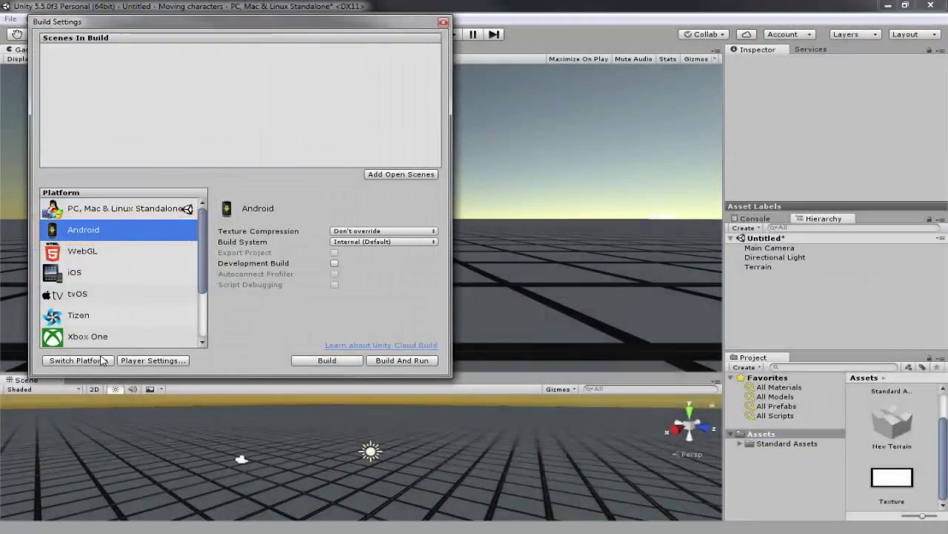
pyautogui.click(78, 360)
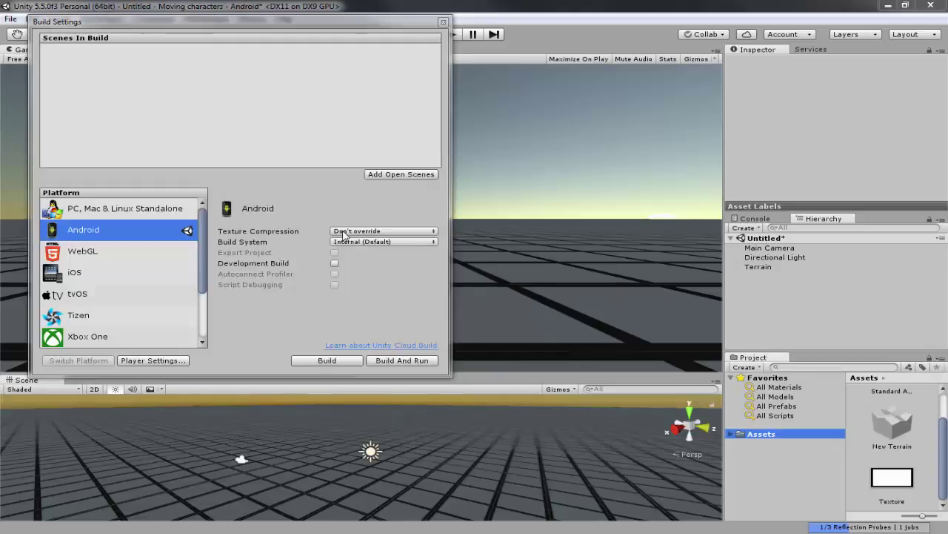
# Change the Android Bundle Identifier to com.test.test2 and begin saving the scene
pyautogui.click(177, 363)
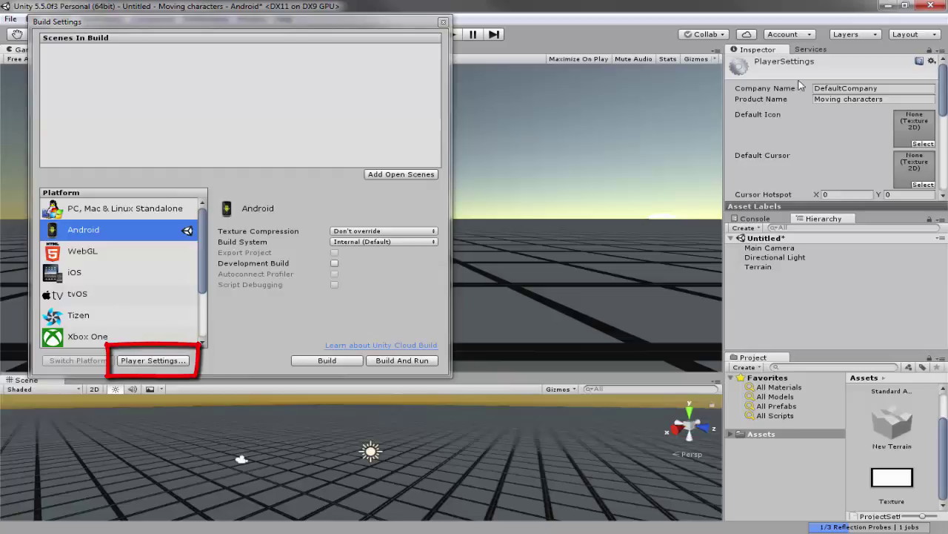
pyautogui.click(867, 89)
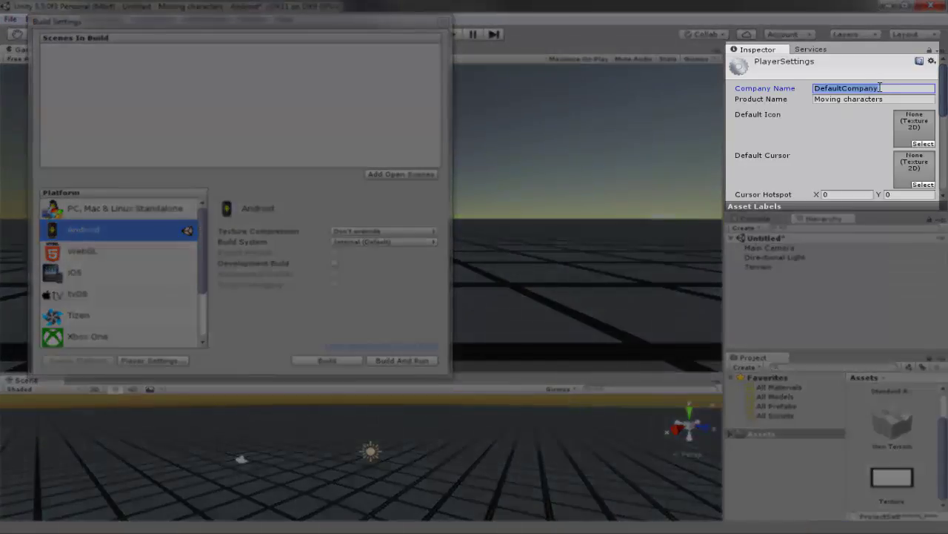
pyautogui.scroll(-10, 877, 118)
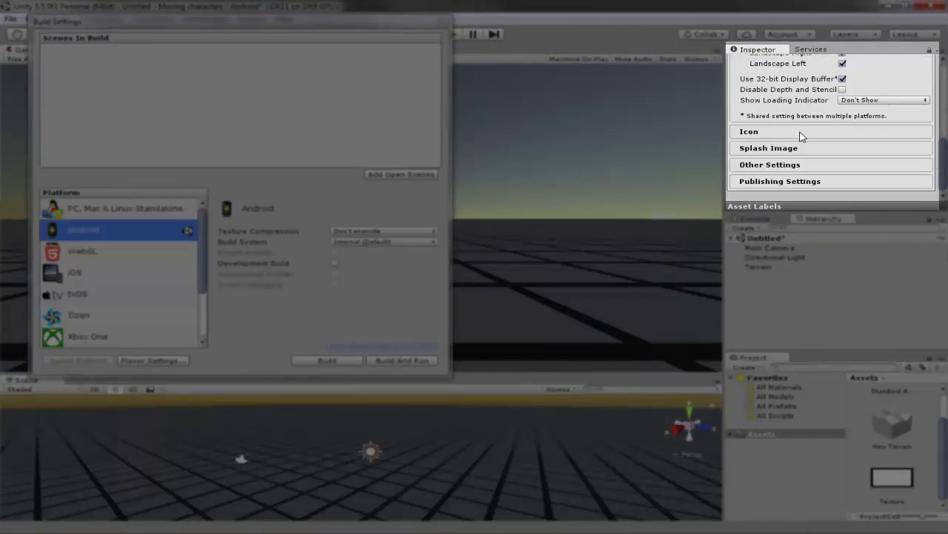
pyautogui.click(791, 165)
pyautogui.scroll(-4, 852, 151)
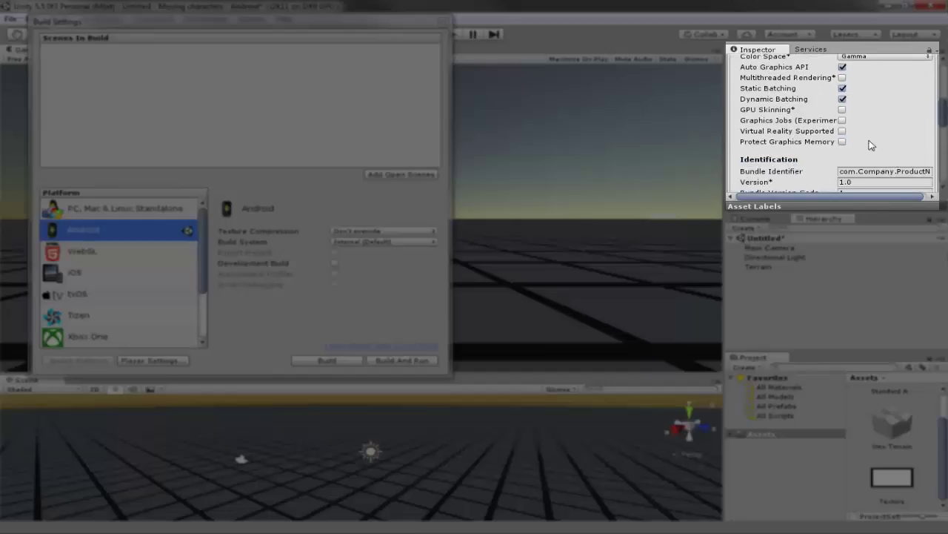
pyautogui.click(888, 171)
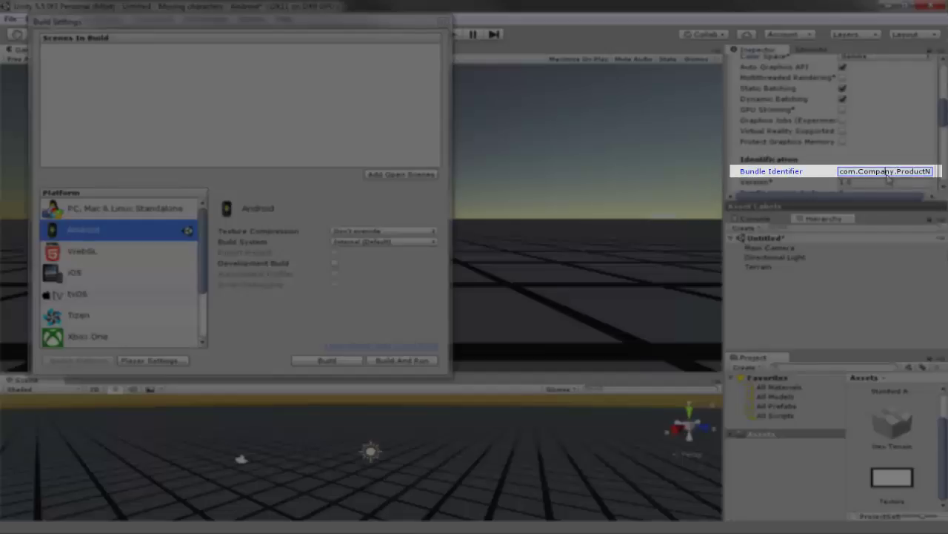
pyautogui.hotkey('ctrl', 'a')
pyautogui.write('com.test.te')
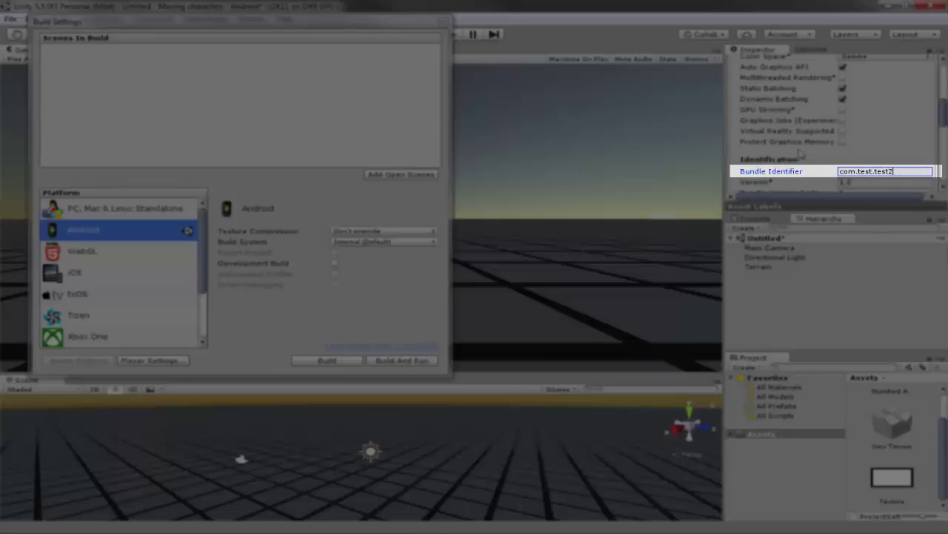
pyautogui.hotkey('ctrl', 's')
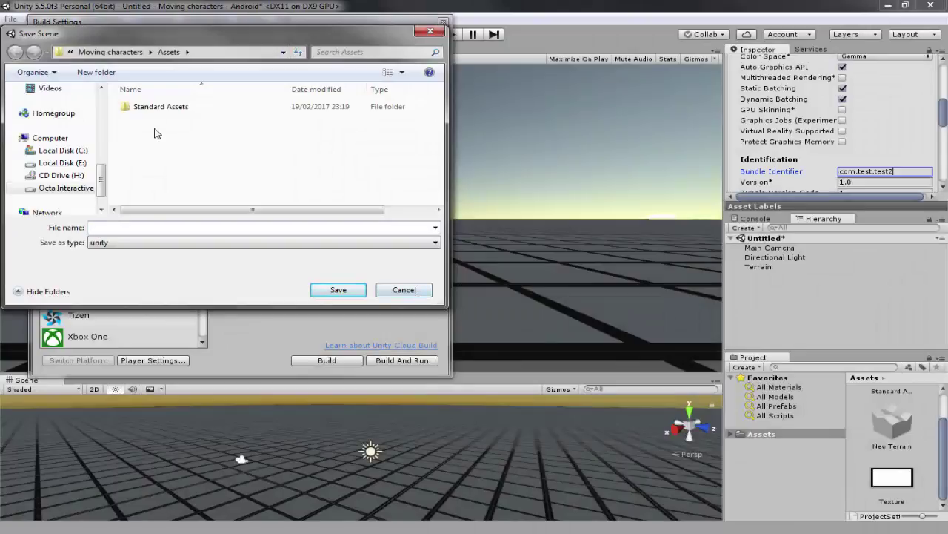
# Save the scene as scene.unity in the Assets folder
pyautogui.write('scene')
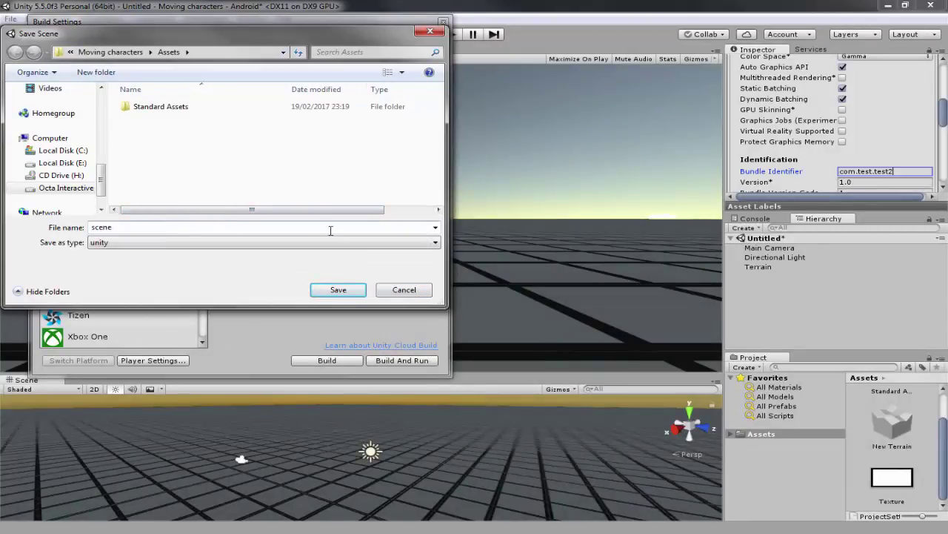
pyautogui.press('Return')
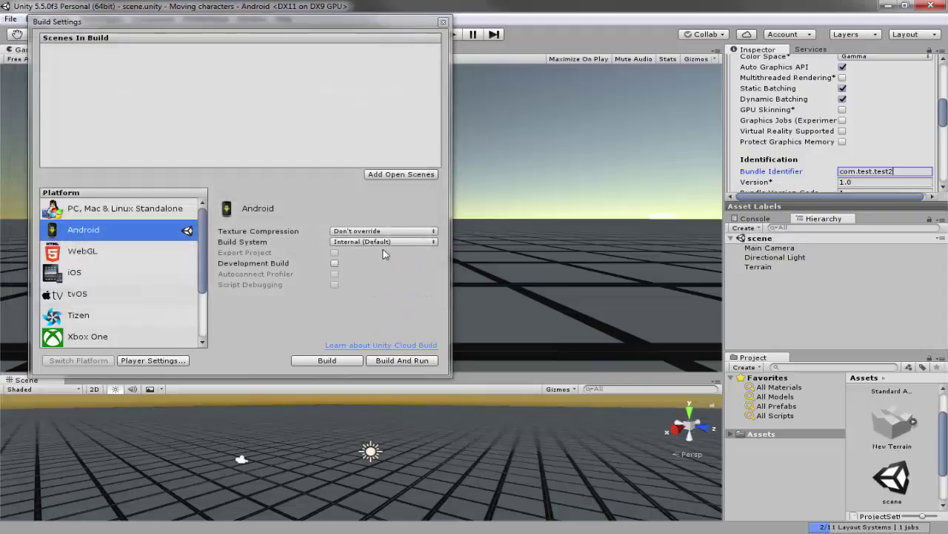
# Drag the FPSController prefab from Standard Assets > Characters > FirstPersonCharacter into the scene
pyautogui.click(443, 21)
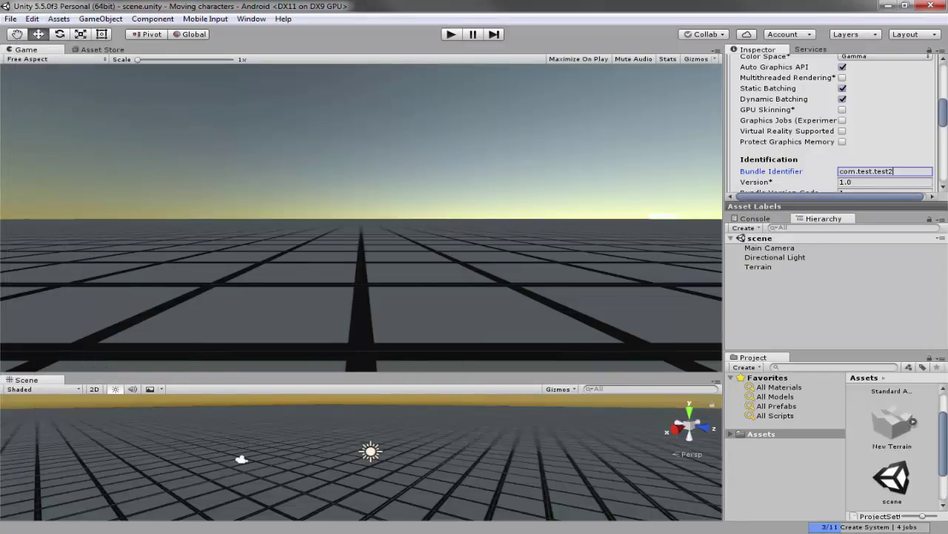
pyautogui.click(241, 458)
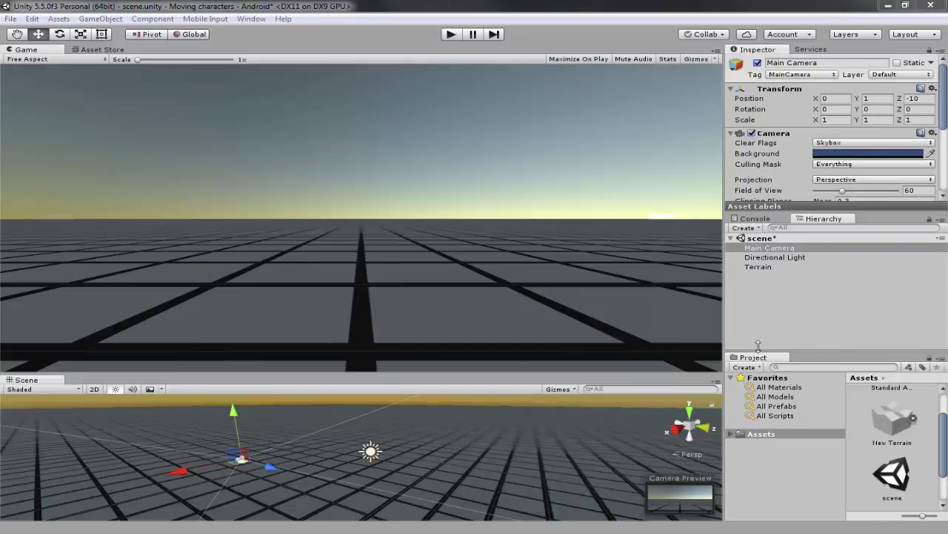
pyautogui.click(756, 434)
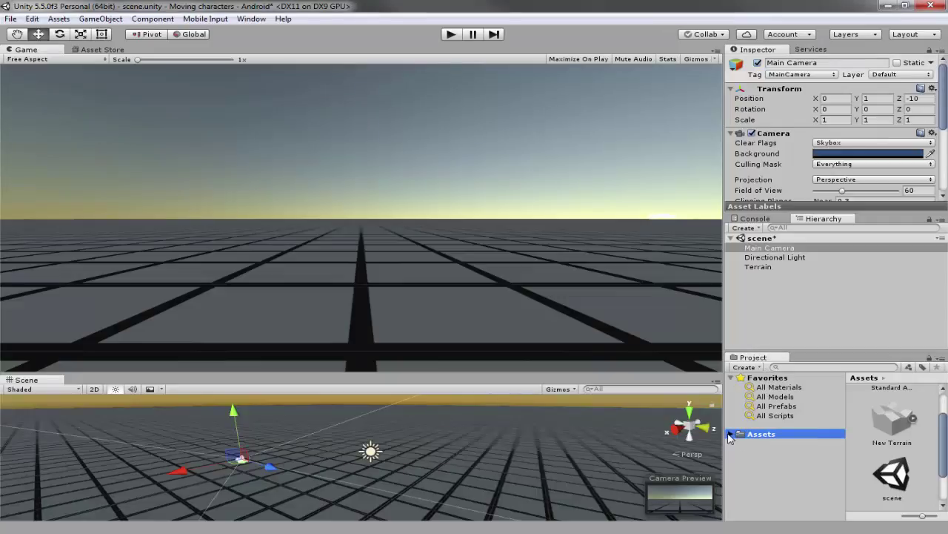
pyautogui.click(732, 434)
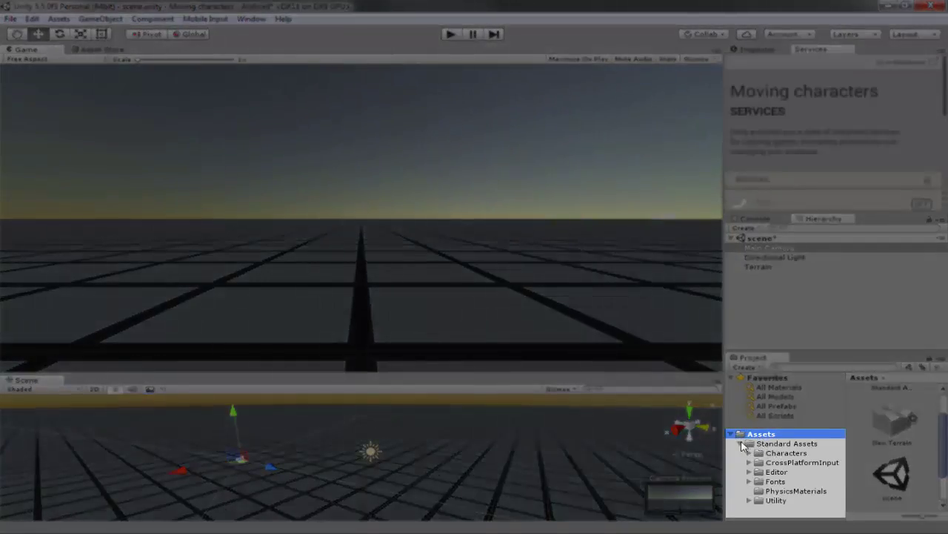
pyautogui.click(743, 443)
pyautogui.click(741, 443)
pyautogui.click(748, 453)
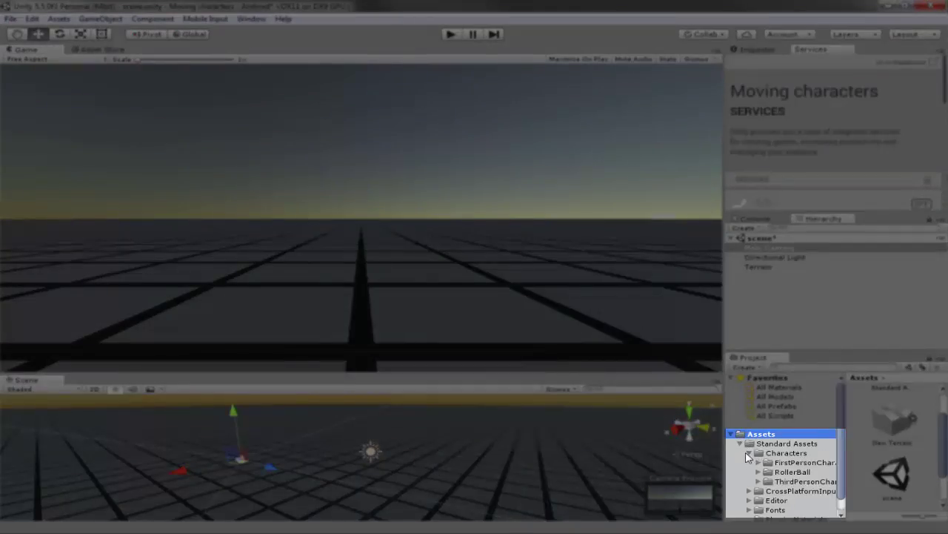
pyautogui.click(801, 462)
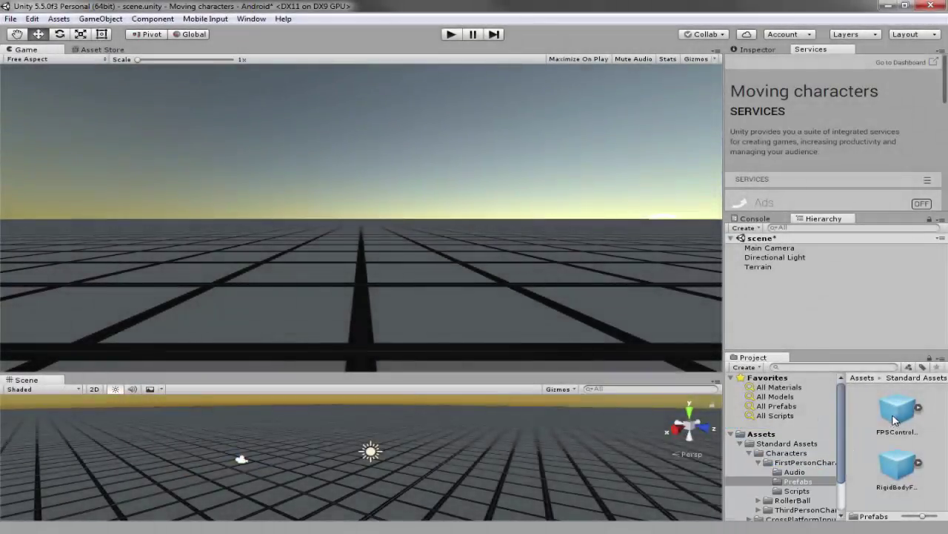
pyautogui.moveTo(896, 416); pyautogui.dragTo(314, 468)
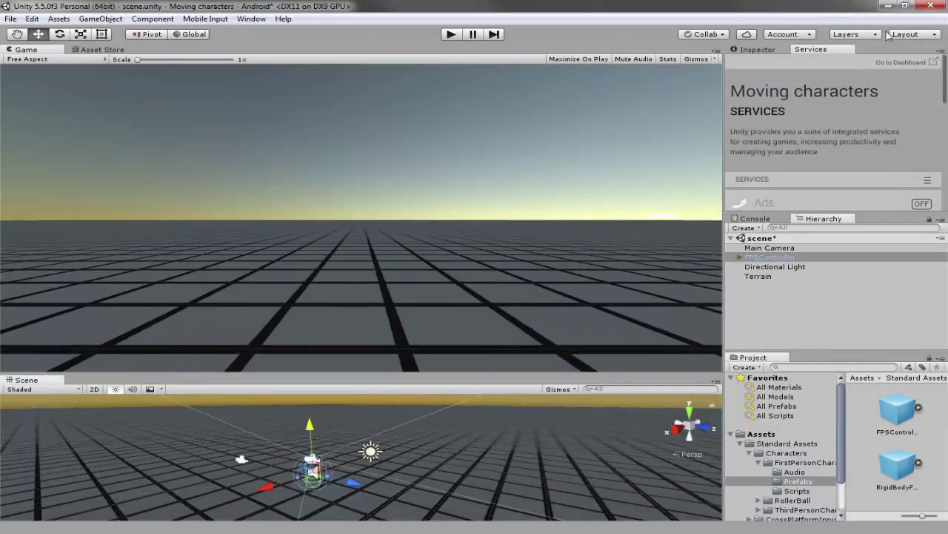
# Delete the Main Camera from the scene
pyautogui.click(768, 49)
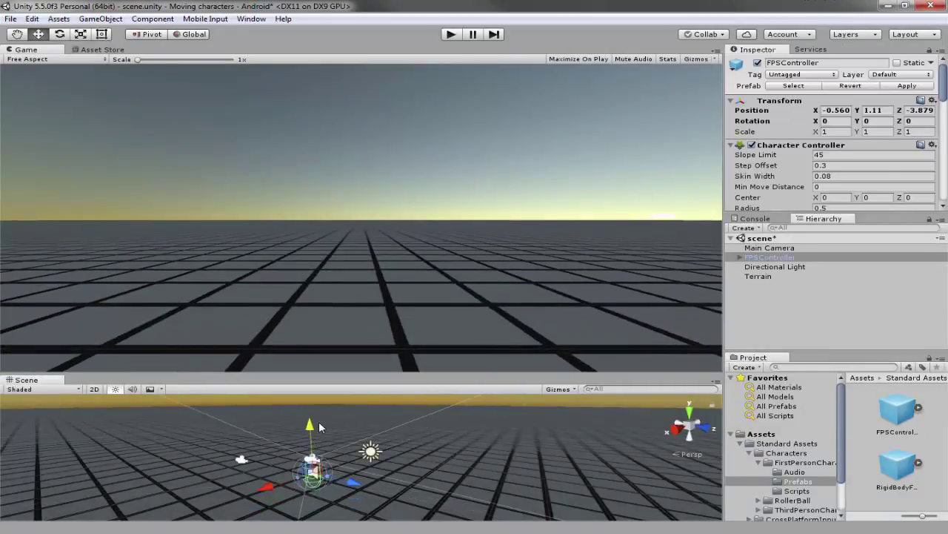
pyautogui.click(247, 458)
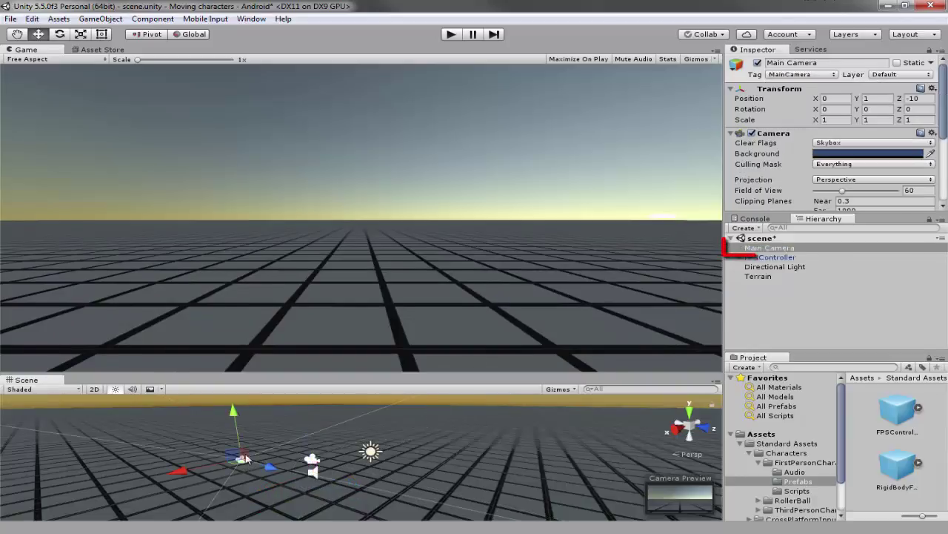
pyautogui.press('Delete')
# Move FPSController back to Z -7.36 and nest the DualTouchControls prefab under it
pyautogui.click(815, 248)
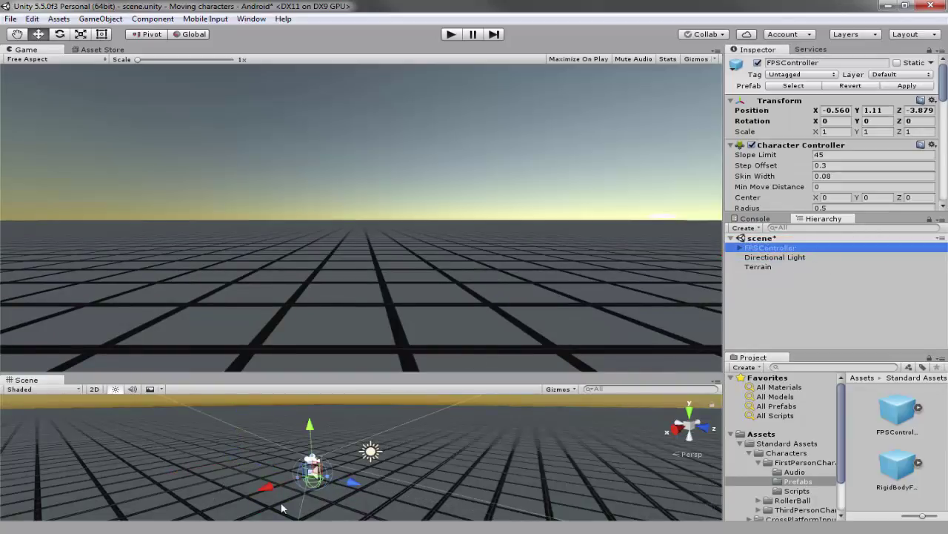
pyautogui.moveTo(341, 483); pyautogui.dragTo(306, 476)
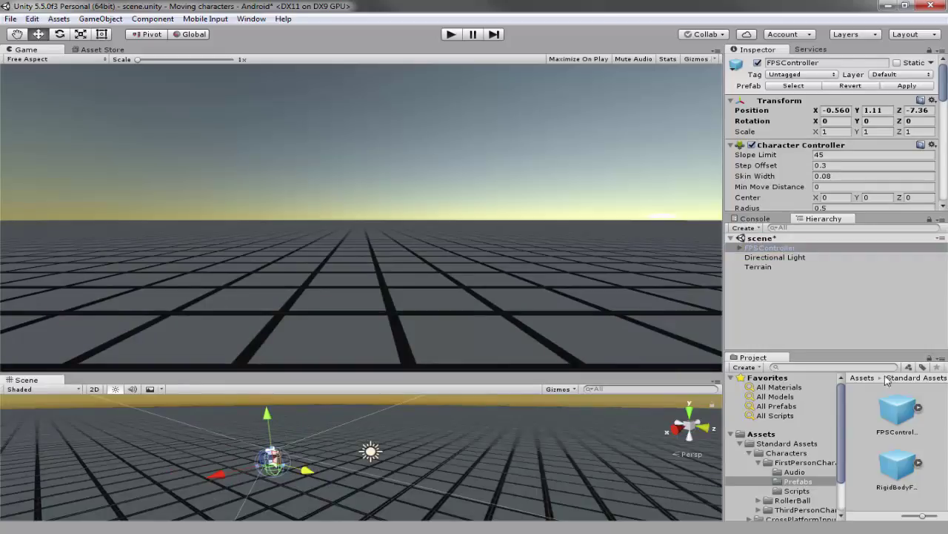
pyautogui.scroll(-2, 762, 463)
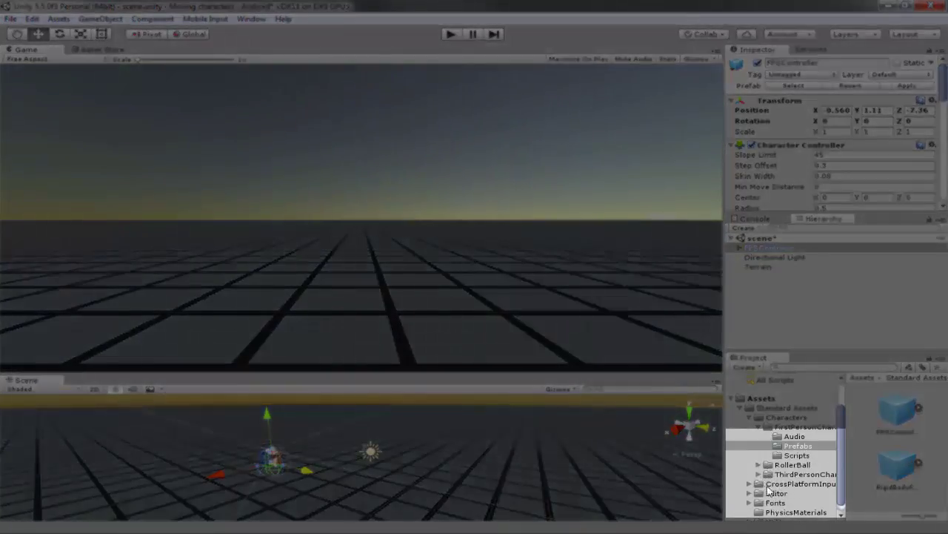
pyautogui.click(781, 485)
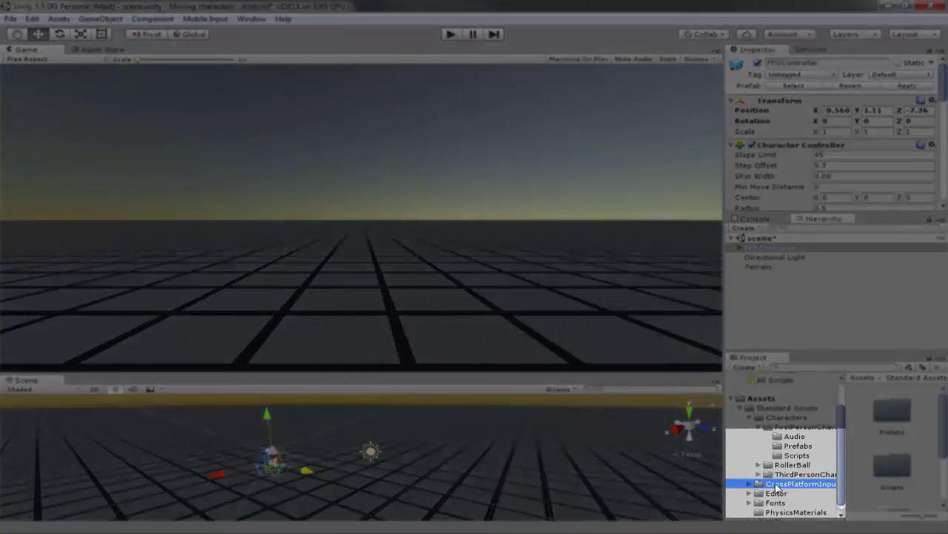
pyautogui.click(756, 486)
pyautogui.click(789, 493)
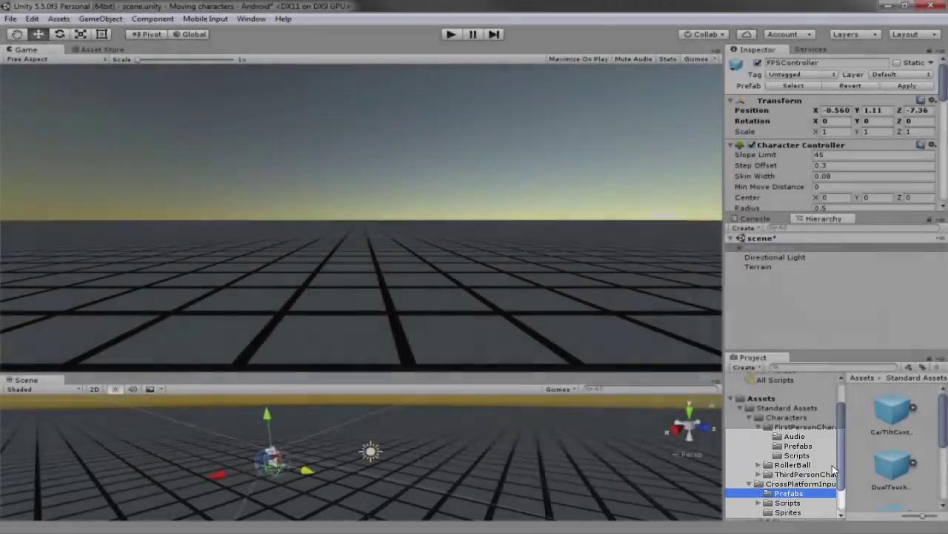
pyautogui.scroll(-1, 890, 426)
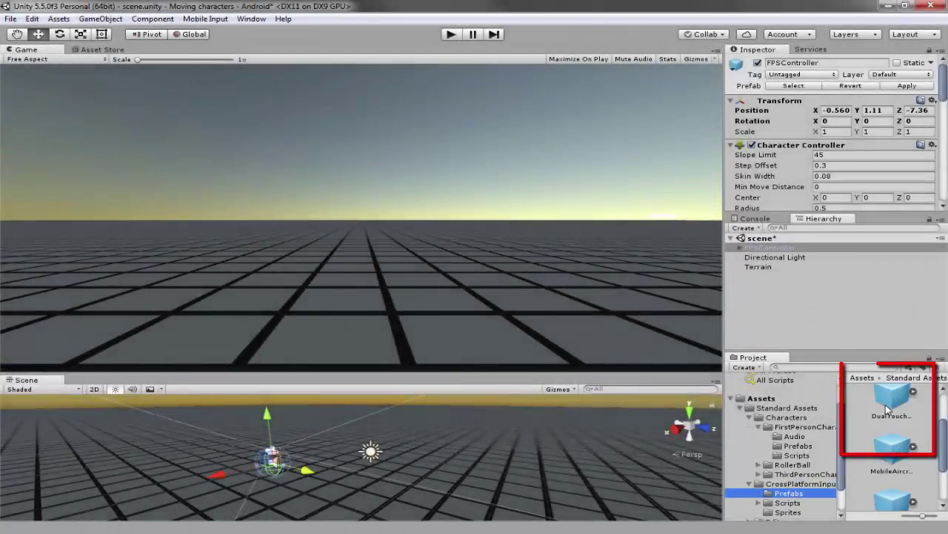
pyautogui.click(892, 411)
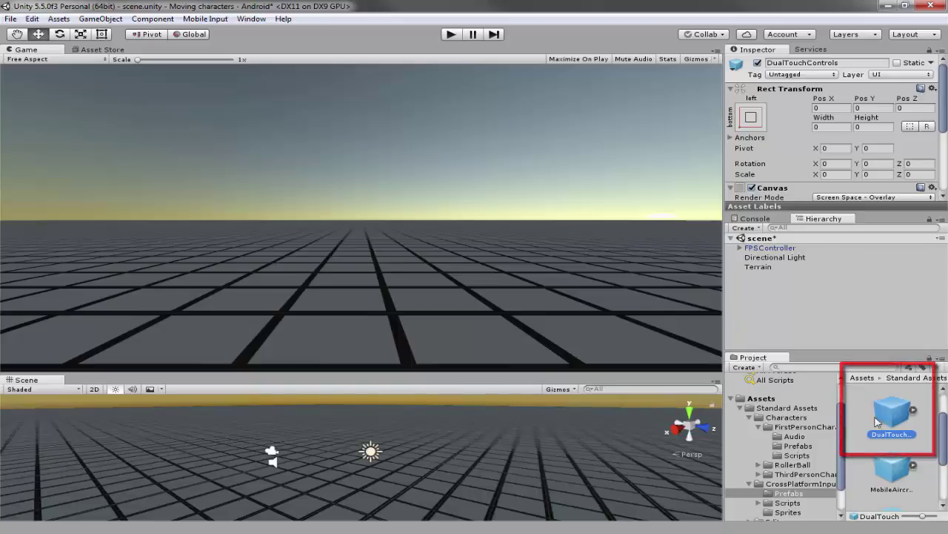
pyautogui.moveTo(891, 411); pyautogui.dragTo(785, 251)
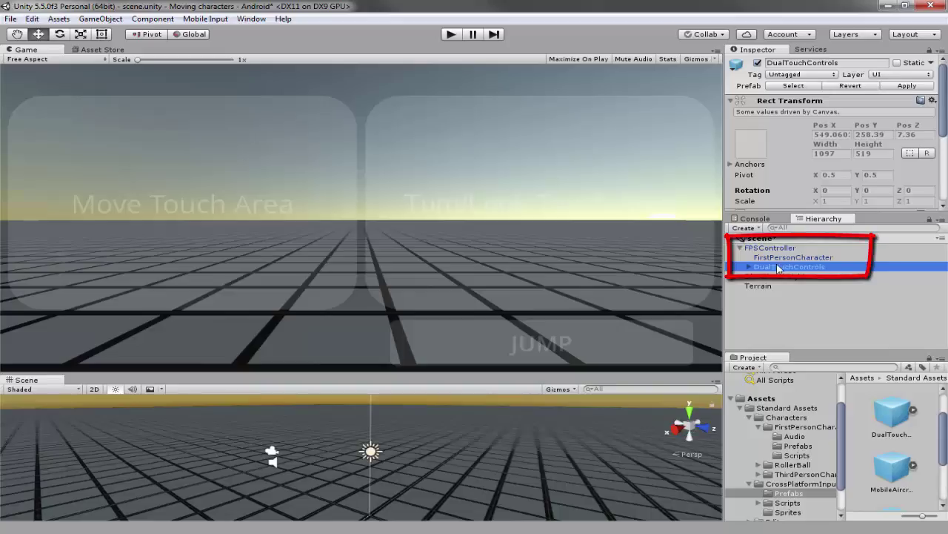
# Create a UI Event System and parent it under FPSController in the Hierarchy
pyautogui.click(109, 20)
pyautogui.moveTo(144, 111)
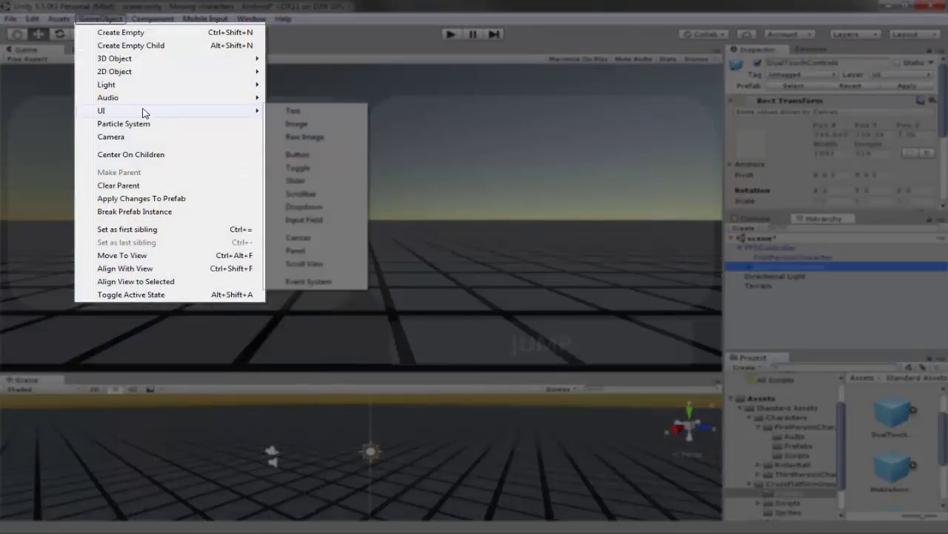
pyautogui.click(328, 280)
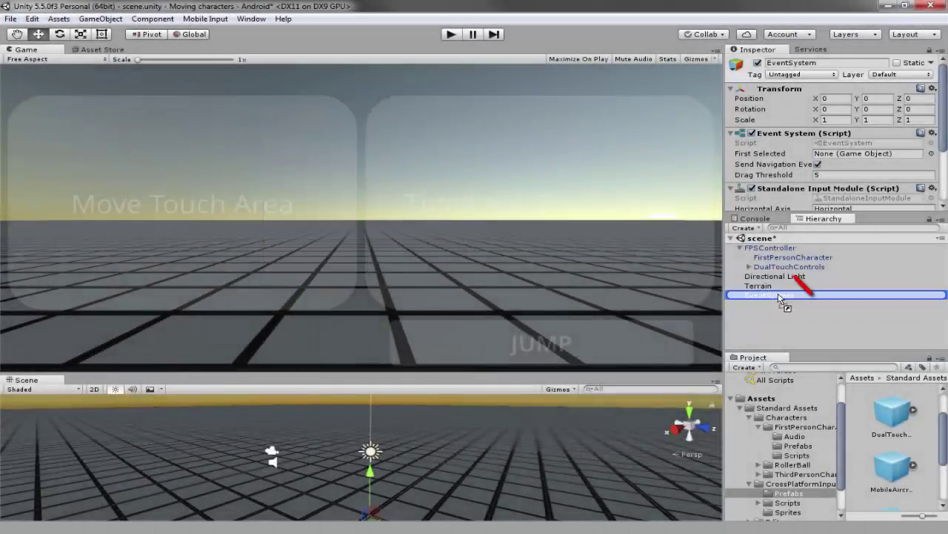
pyautogui.moveTo(780, 298); pyautogui.dragTo(808, 250)
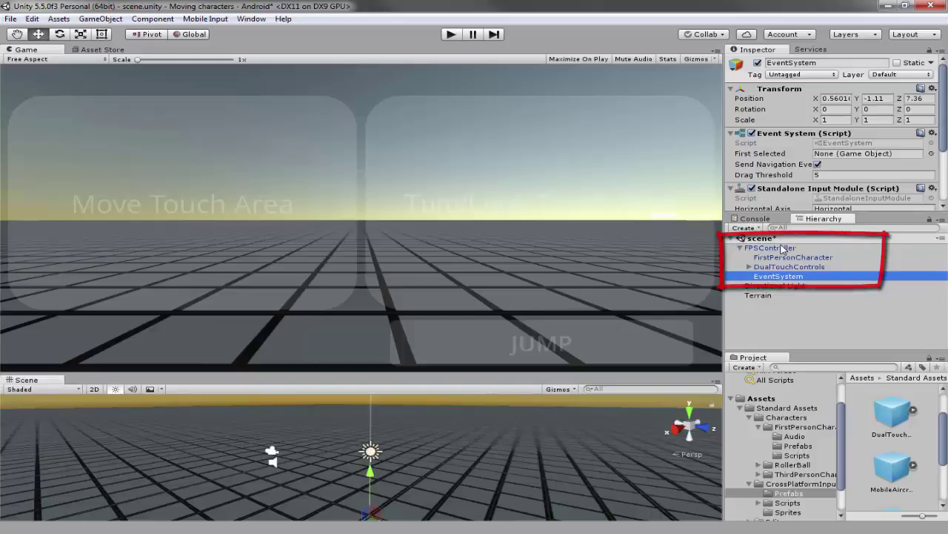
pyautogui.click(33, 19)
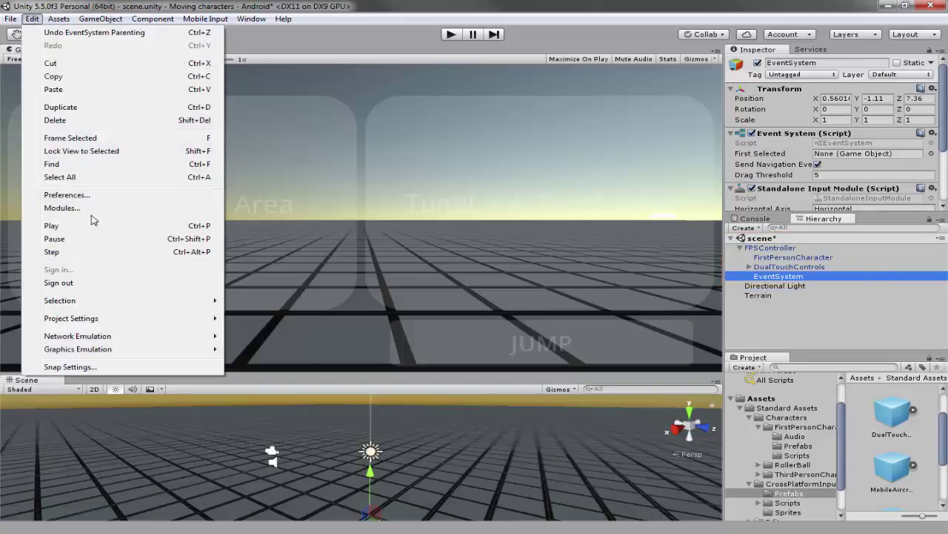
# In Android Player Settings, untick Portrait and Portrait Upside Down so auto-rotation allows only landscape
pyautogui.click(10, 19)
pyautogui.click(48, 138)
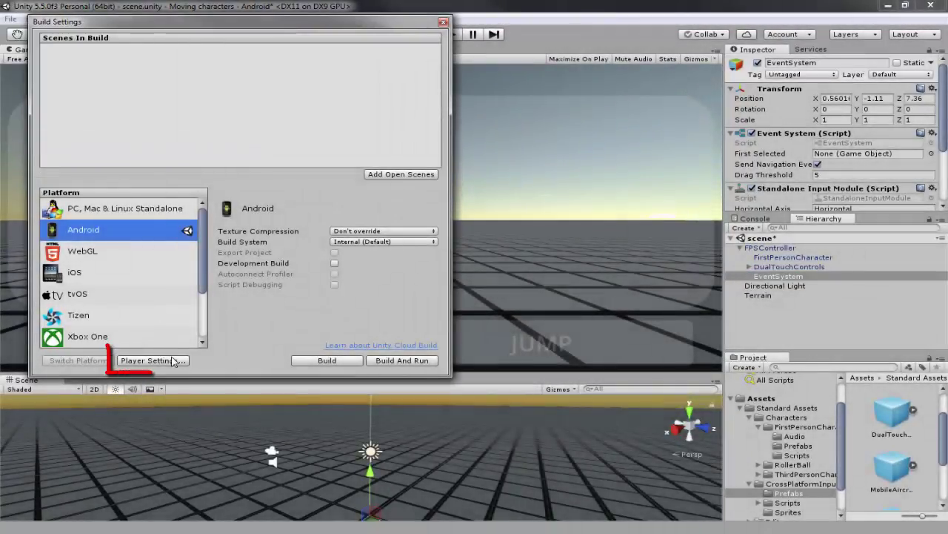
pyautogui.click(153, 360)
pyautogui.click(444, 22)
pyautogui.scroll(-5, 835, 116)
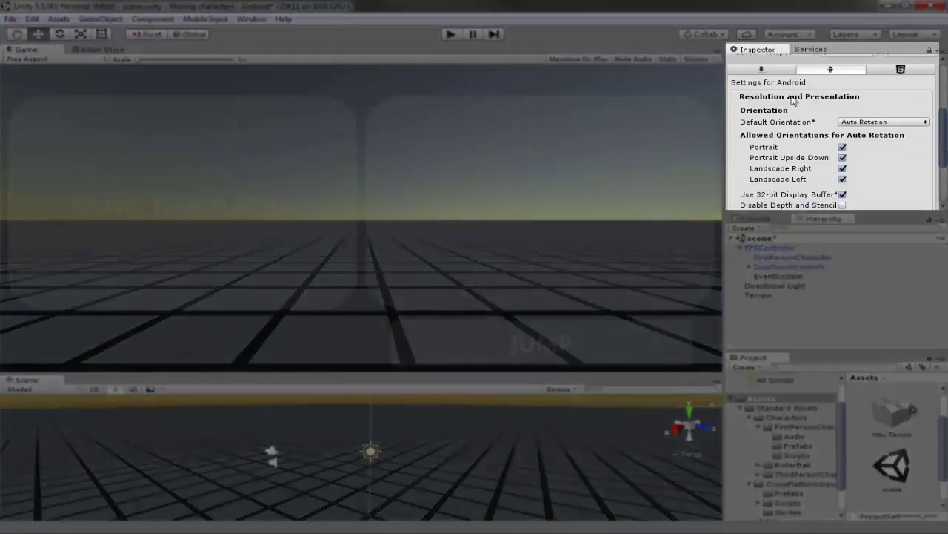
pyautogui.click(842, 158)
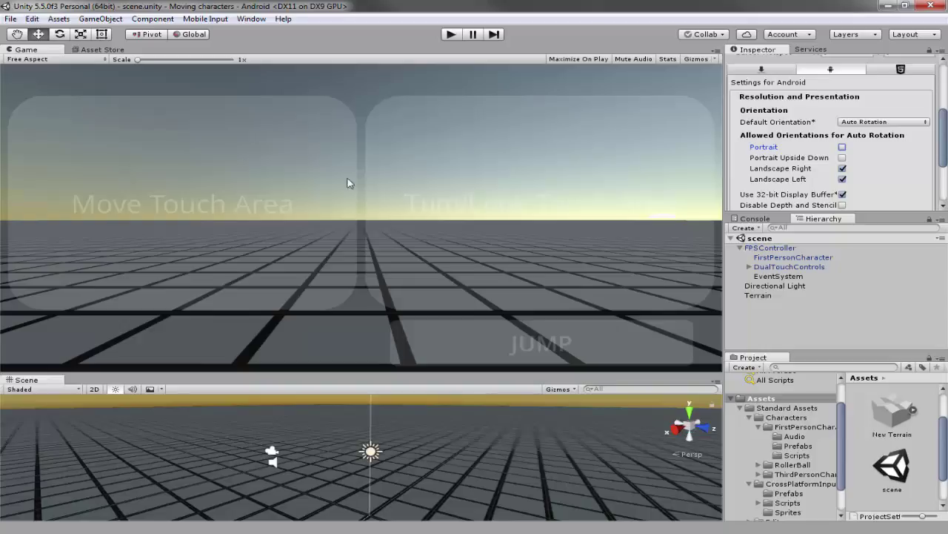
pyautogui.click(361, 94)
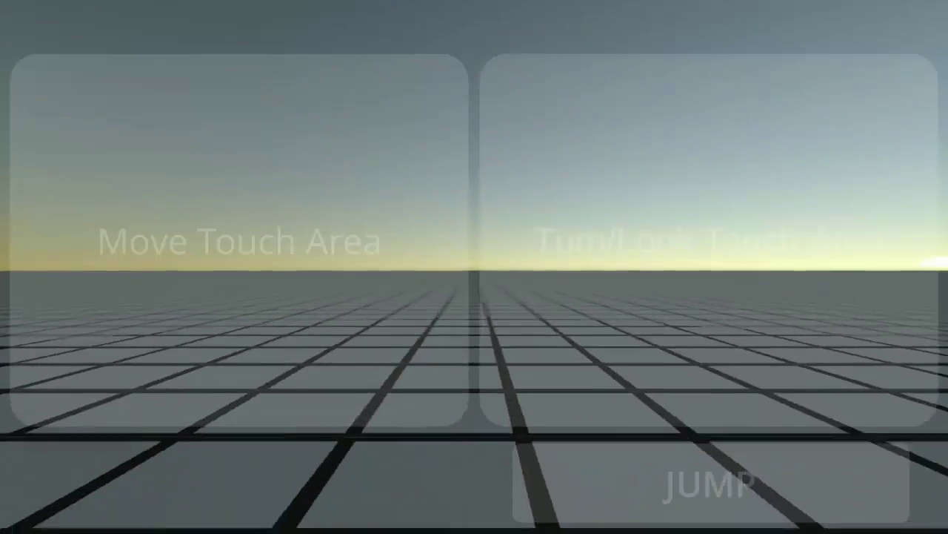
# On the phone, walk the character left across the grid while turning the camera left
pyautogui.moveTo(763, 348); pyautogui.dragTo(881, 317)
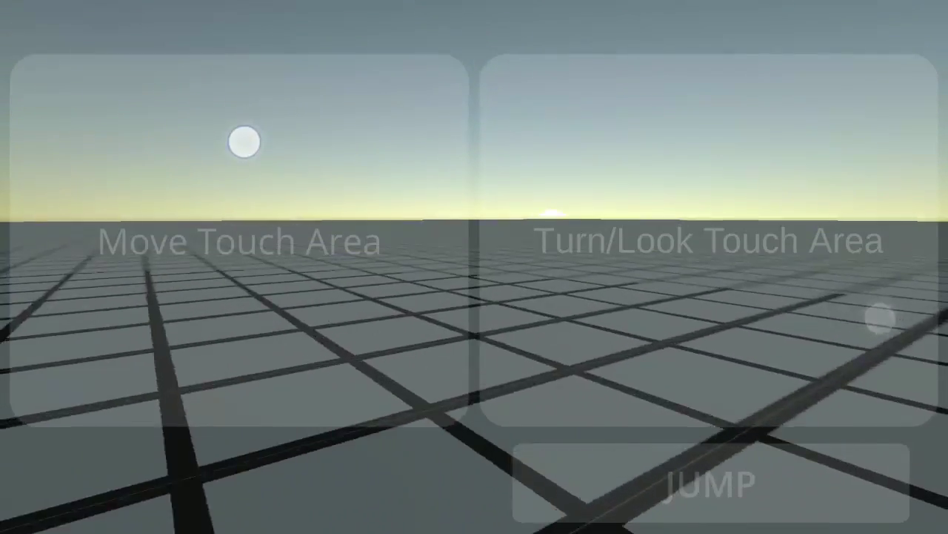
pyautogui.moveTo(244, 141); pyautogui.dragTo(256, 279)
pyautogui.moveTo(874, 326); pyautogui.dragTo(862, 324)
pyautogui.moveTo(256, 279); pyautogui.dragTo(347, 225)
pyautogui.moveTo(862, 324); pyautogui.dragTo(758, 324)
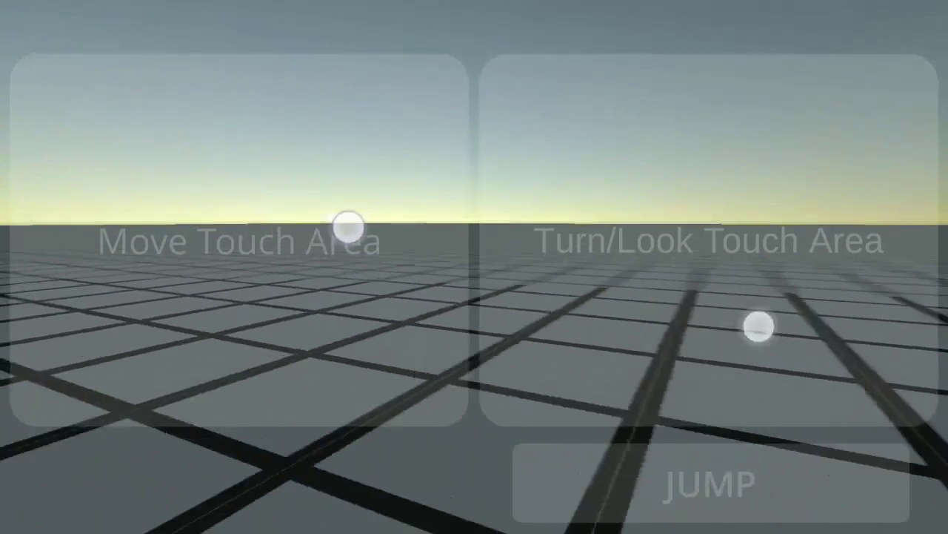
pyautogui.moveTo(347, 224); pyautogui.dragTo(397, 231)
pyautogui.moveTo(759, 324); pyautogui.dragTo(741, 319)
pyautogui.moveTo(397, 231); pyautogui.dragTo(346, 166)
pyautogui.moveTo(769, 311); pyautogui.dragTo(768, 311)
pyautogui.moveTo(346, 166); pyautogui.dragTo(49, 244)
pyautogui.moveTo(768, 312); pyautogui.dragTo(768, 312)
pyautogui.moveTo(49, 244); pyautogui.dragTo(47, 271)
pyautogui.moveTo(768, 311); pyautogui.dragTo(639, 313)
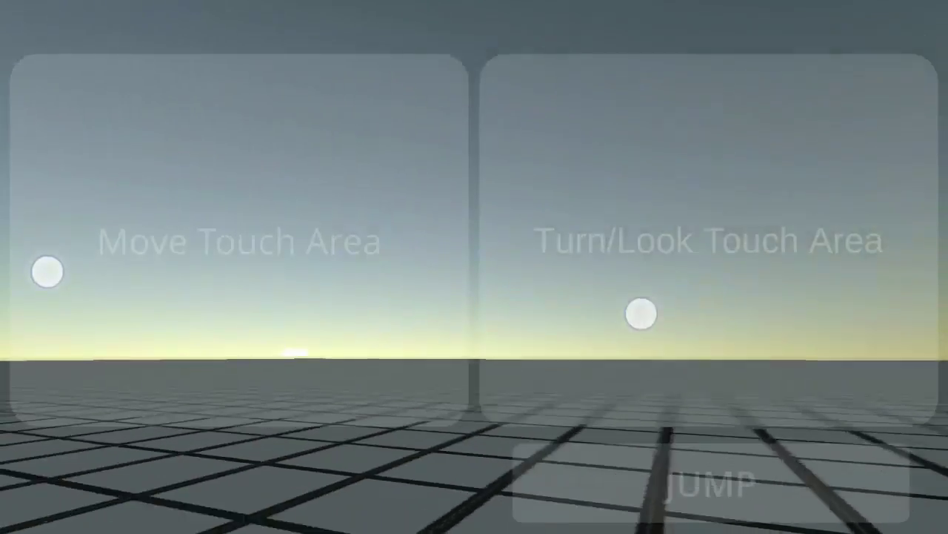
pyautogui.moveTo(46, 271); pyautogui.dragTo(49, 282)
pyautogui.moveTo(639, 314); pyautogui.dragTo(638, 313)
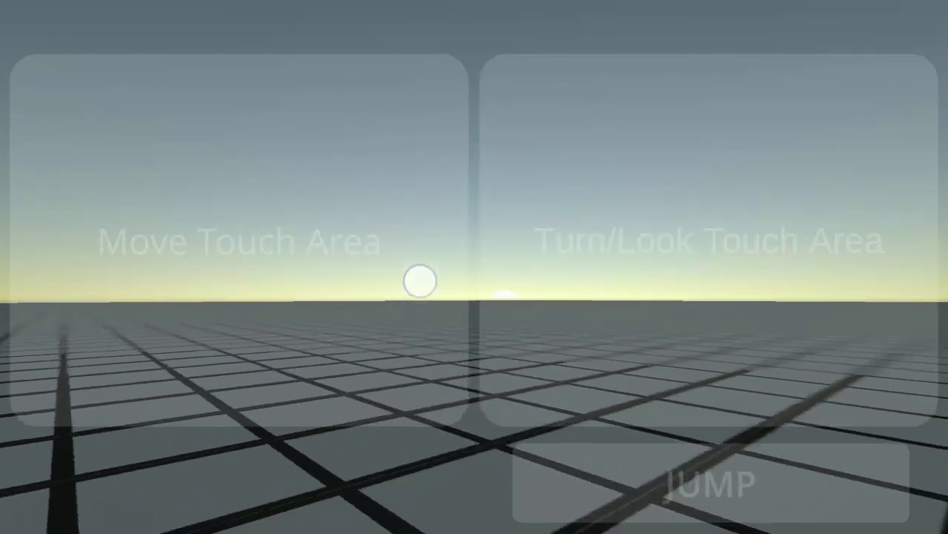
# Walk forward and to the right while looking around with the Turn/Look Touch Area
pyautogui.moveTo(420, 280); pyautogui.dragTo(66, 192)
pyautogui.moveTo(693, 314); pyautogui.dragTo(693, 313)
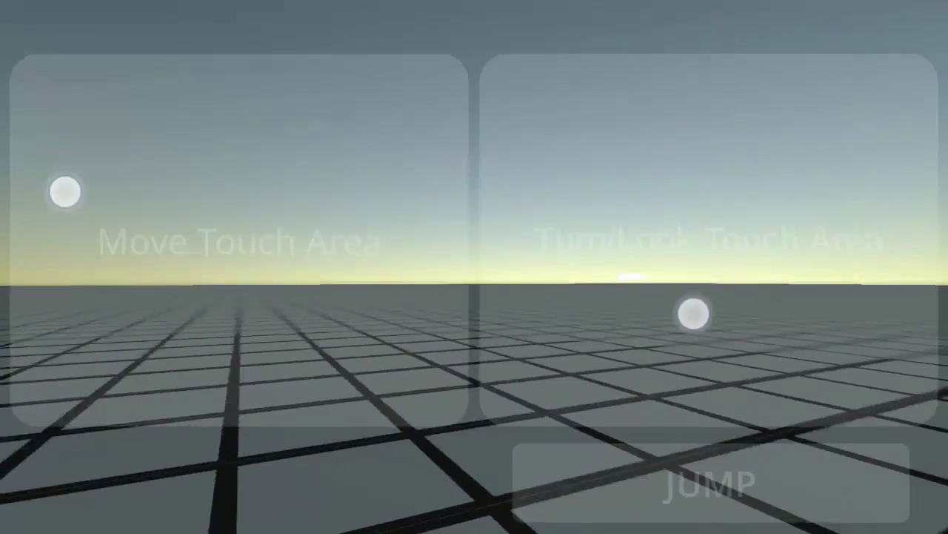
pyautogui.moveTo(65, 192); pyautogui.dragTo(165, 136)
pyautogui.moveTo(693, 314); pyautogui.dragTo(663, 323)
pyautogui.moveTo(165, 135); pyautogui.dragTo(252, 159)
pyautogui.moveTo(663, 324); pyautogui.dragTo(673, 326)
pyautogui.moveTo(252, 159); pyautogui.dragTo(244, 158)
pyautogui.moveTo(674, 326); pyautogui.dragTo(707, 267)
pyautogui.moveTo(244, 159); pyautogui.dragTo(244, 162)
pyautogui.moveTo(707, 267); pyautogui.dragTo(667, 254)
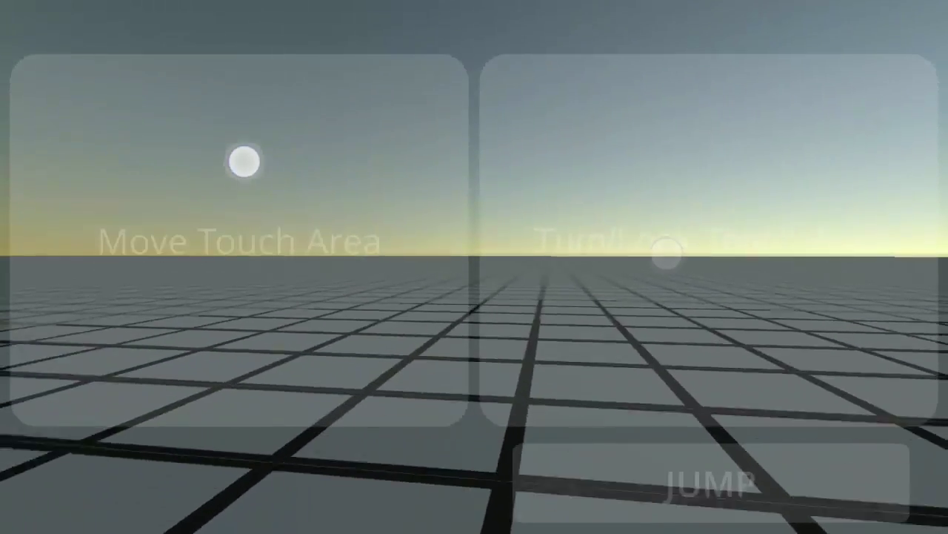
pyautogui.moveTo(244, 162); pyautogui.dragTo(243, 160)
pyautogui.moveTo(667, 254); pyautogui.dragTo(758, 301)
pyautogui.moveTo(244, 161); pyautogui.dragTo(244, 161)
pyautogui.moveTo(759, 301); pyautogui.dragTo(840, 314)
pyautogui.moveTo(243, 161); pyautogui.dragTo(244, 160)
pyautogui.moveTo(840, 314); pyautogui.dragTo(798, 269)
pyautogui.moveTo(244, 160); pyautogui.dragTo(244, 162)
pyautogui.moveTo(798, 269); pyautogui.dragTo(847, 314)
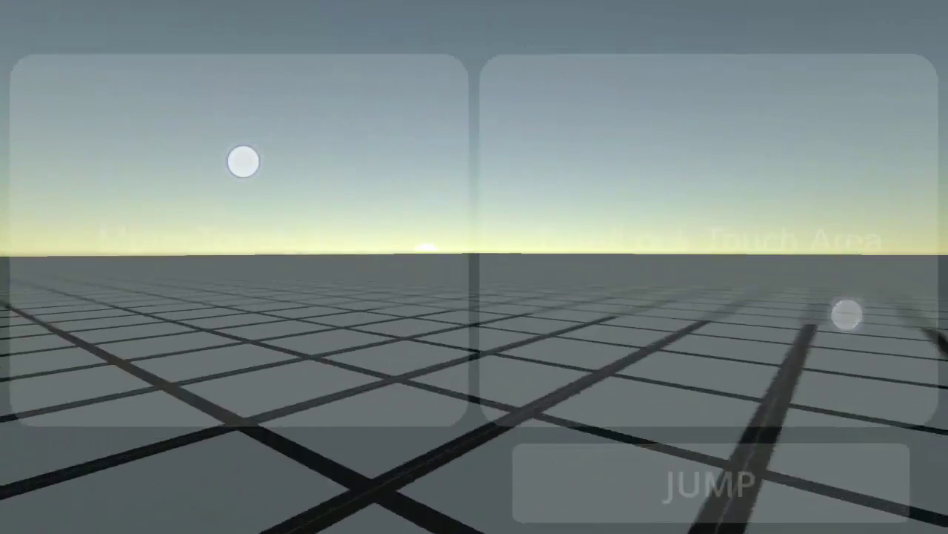
# Sweep the view left and back right, then stop walking and finish turning the camera
pyautogui.moveTo(244, 161); pyautogui.dragTo(239, 161)
pyautogui.moveTo(802, 331); pyautogui.dragTo(591, 289)
pyautogui.moveTo(239, 161); pyautogui.dragTo(237, 161)
pyautogui.moveTo(591, 289); pyautogui.dragTo(659, 235)
pyautogui.moveTo(238, 161); pyautogui.dragTo(237, 161)
pyautogui.moveTo(659, 235); pyautogui.dragTo(837, 286)
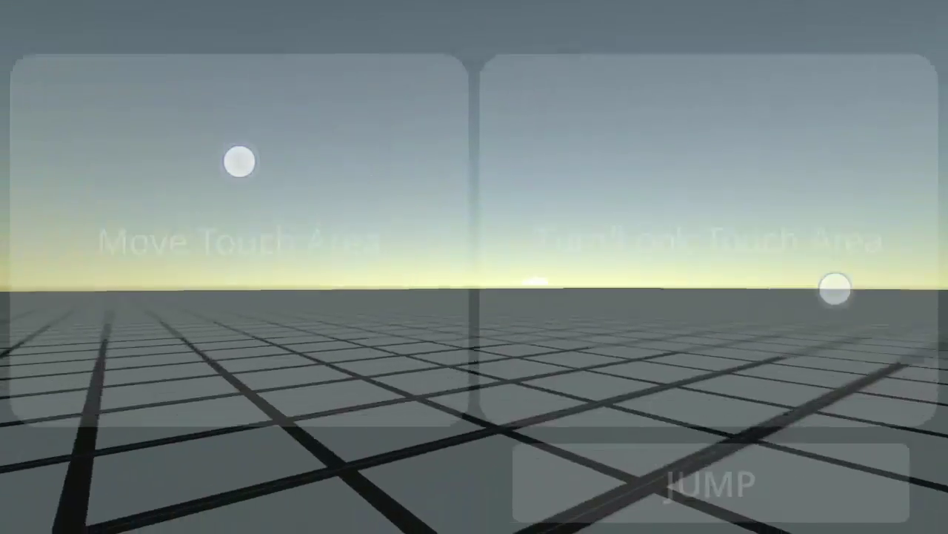
pyautogui.moveTo(237, 160); pyautogui.dragTo(238, 162)
pyautogui.moveTo(836, 286); pyautogui.dragTo(841, 289)
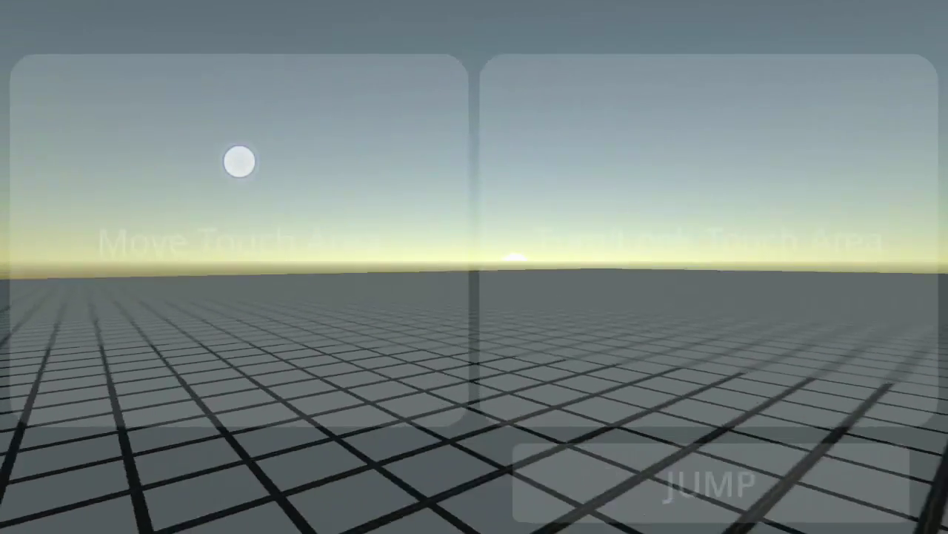
pyautogui.moveTo(239, 162); pyautogui.dragTo(239, 161)
pyautogui.moveTo(771, 318); pyautogui.dragTo(790, 327)
pyautogui.moveTo(240, 160); pyautogui.dragTo(242, 155)
pyautogui.moveTo(790, 326); pyautogui.dragTo(822, 311)
pyautogui.moveTo(242, 155); pyautogui.dragTo(241, 155)
pyautogui.click(135, 36)
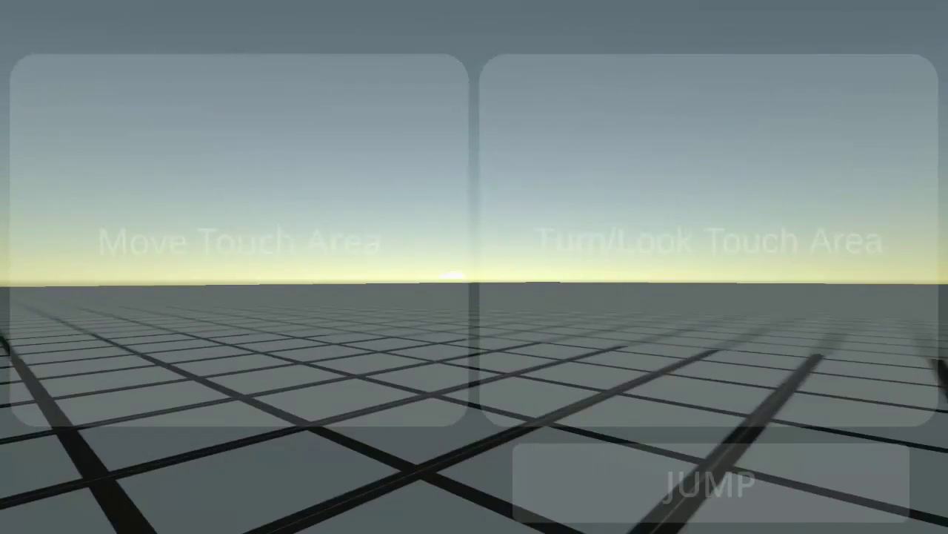